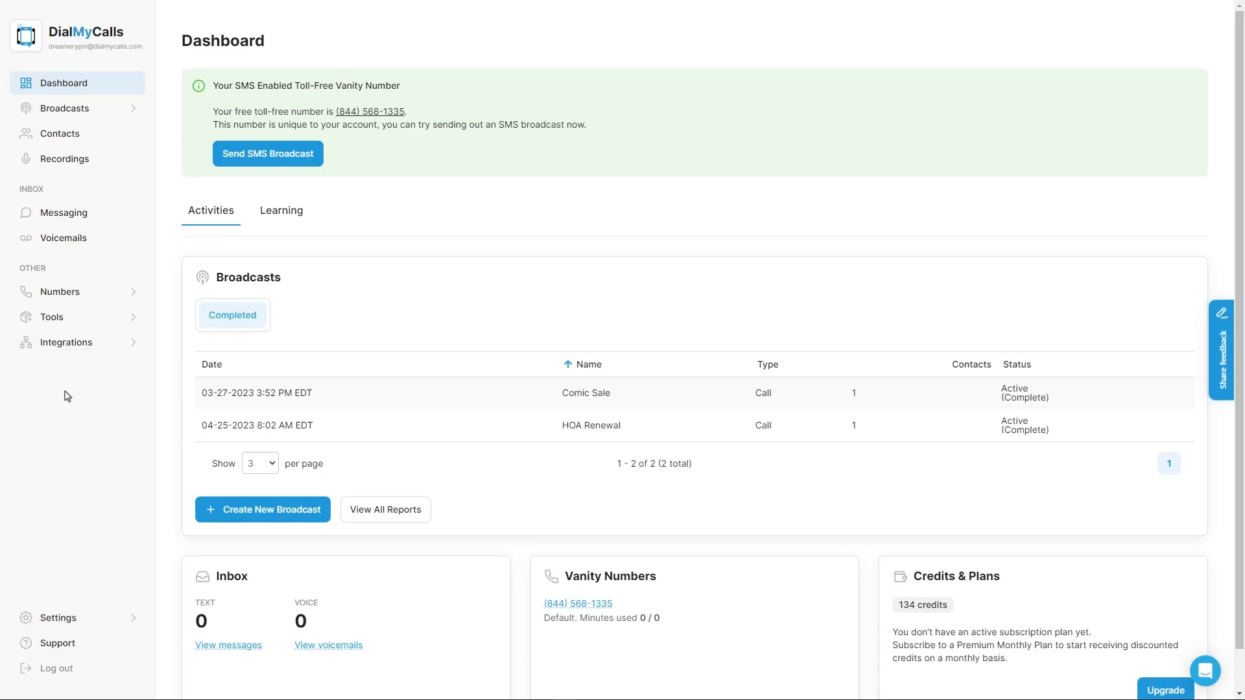
# Step: Check My Numbers for the approved Dreamery Property Management number and close the Verify New Number form unused
pyautogui.moveTo(69, 289)
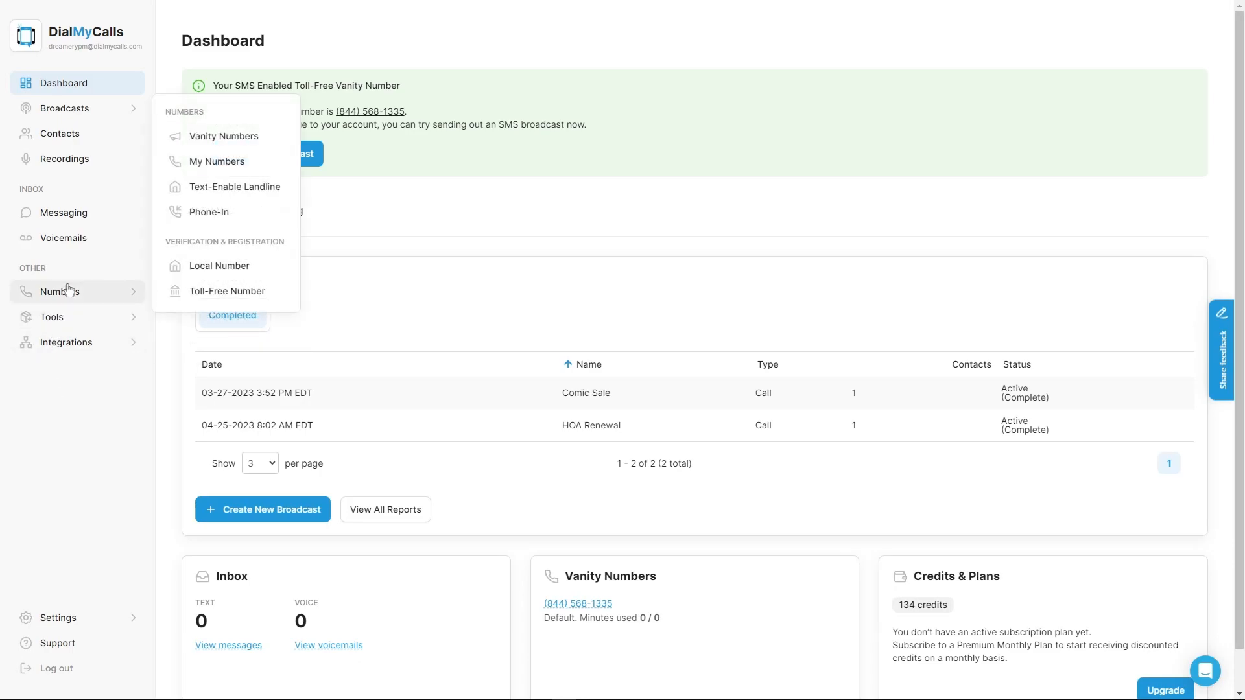
pyautogui.click(224, 162)
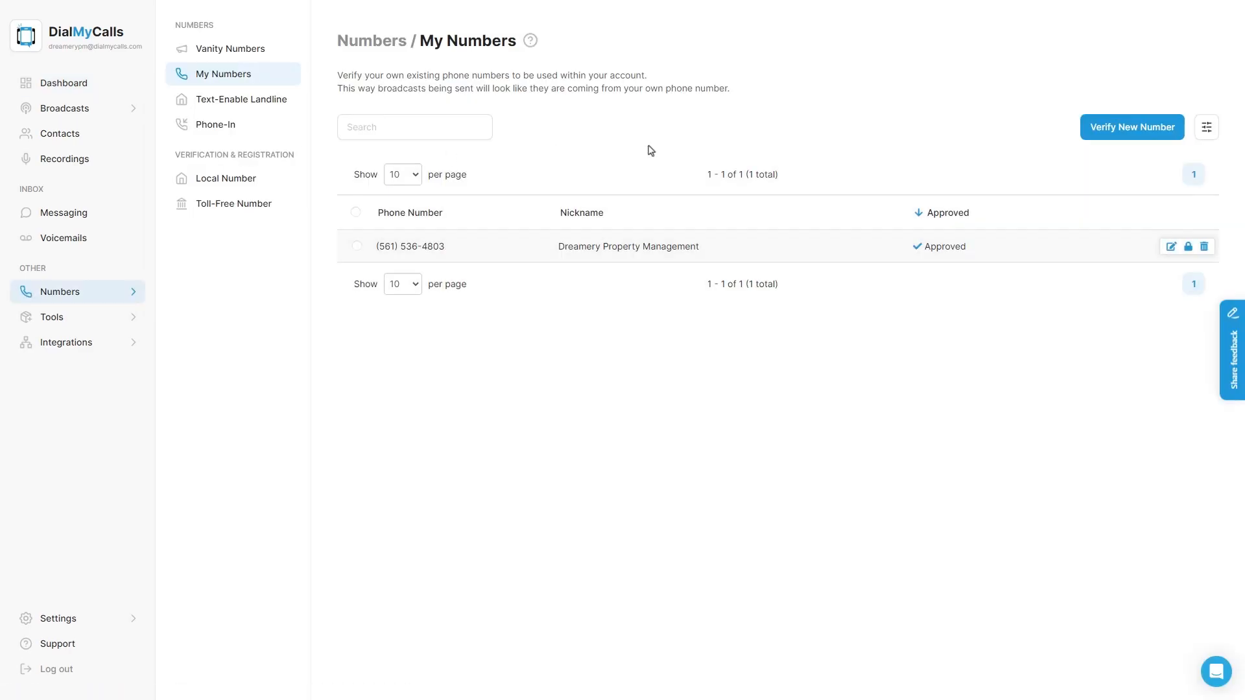
pyautogui.click(1097, 138)
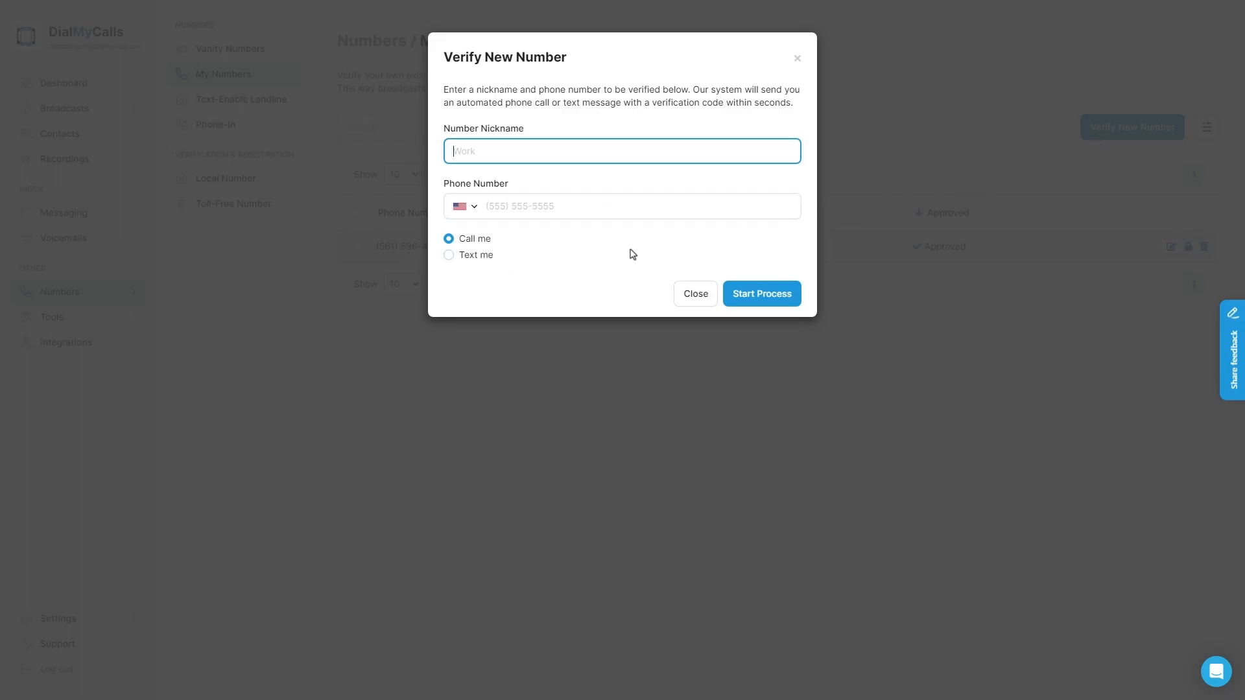
pyautogui.click(797, 59)
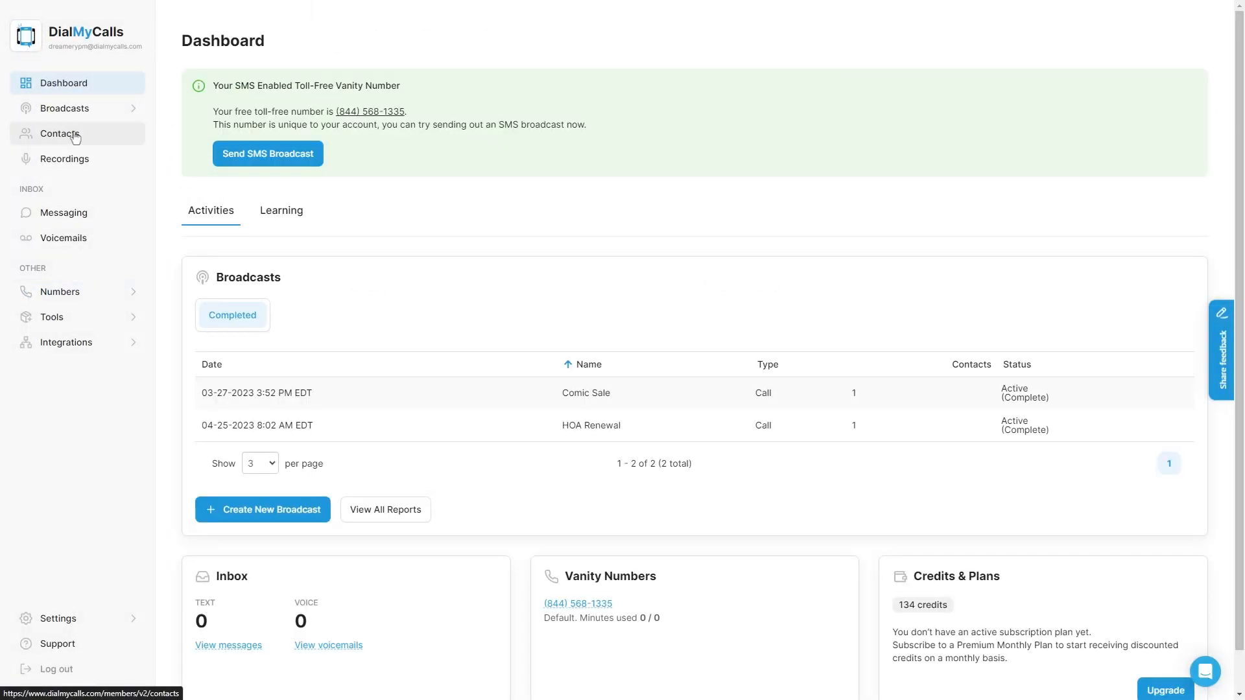
# Step: Manually add a contact with last name, first initial and phone number labelled Main, then save
pyautogui.click(76, 138)
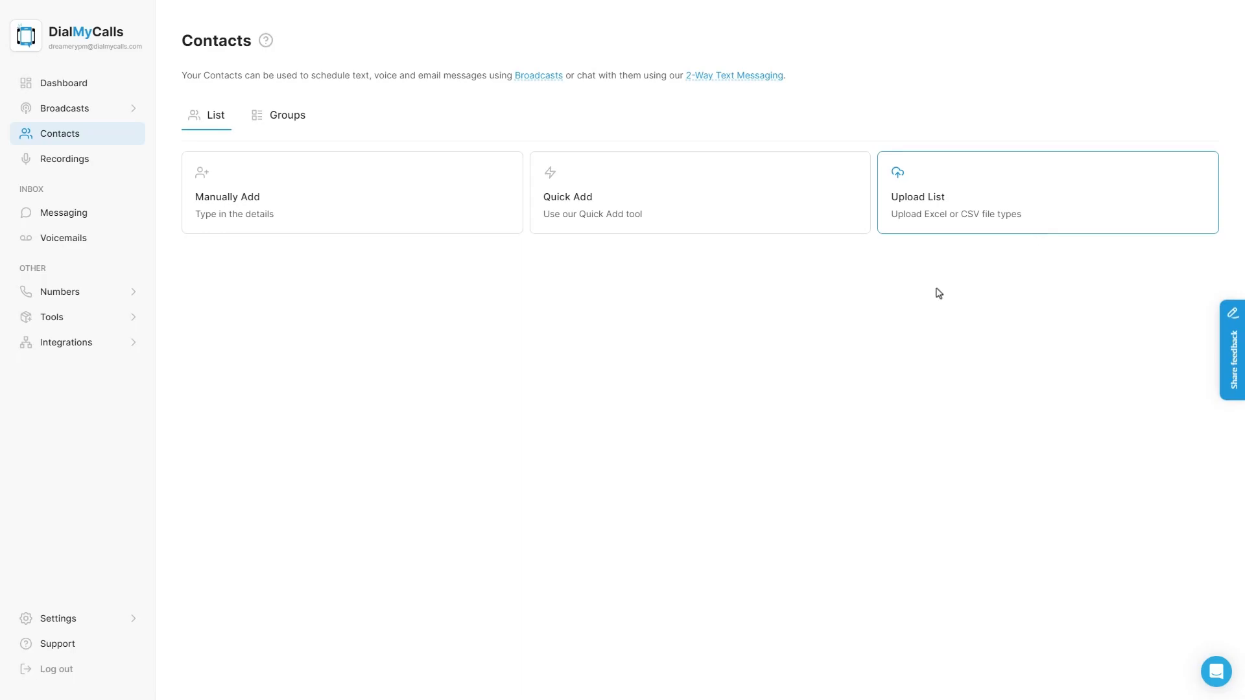
pyautogui.click(422, 225)
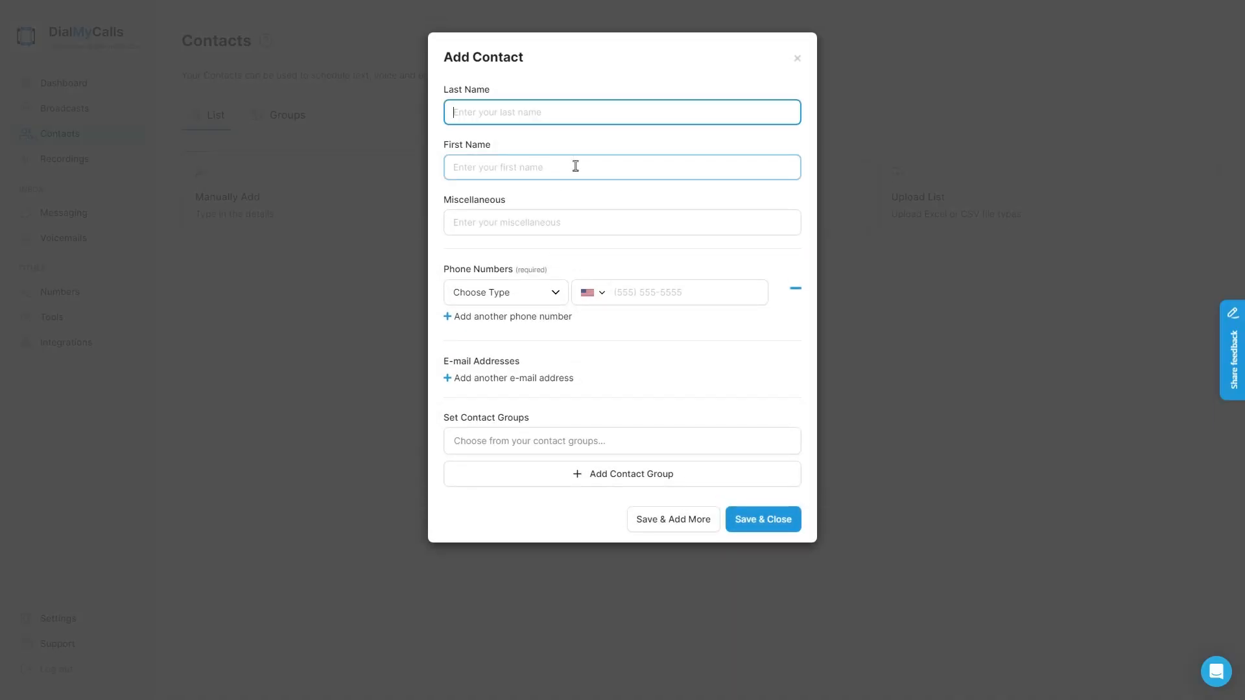
pyautogui.write('Jones')
pyautogui.press('Tab')
pyautogui.write('C')
pyautogui.click(650, 330)
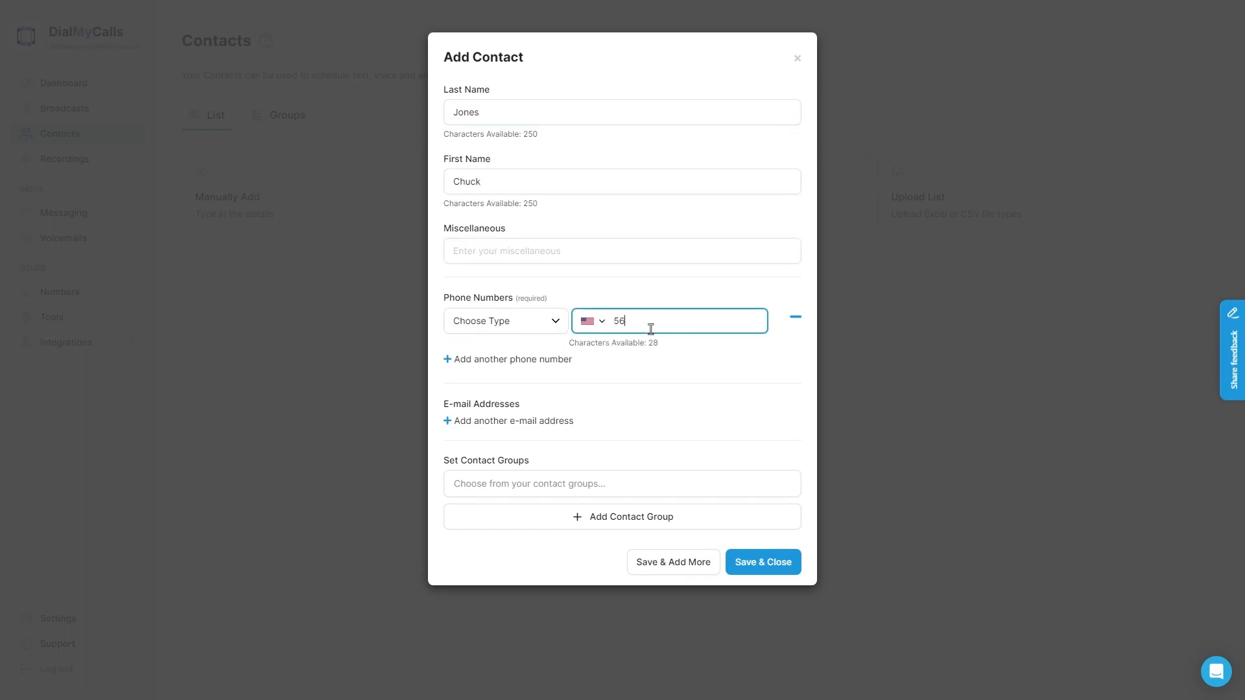
pyautogui.click(551, 320)
pyautogui.click(469, 341)
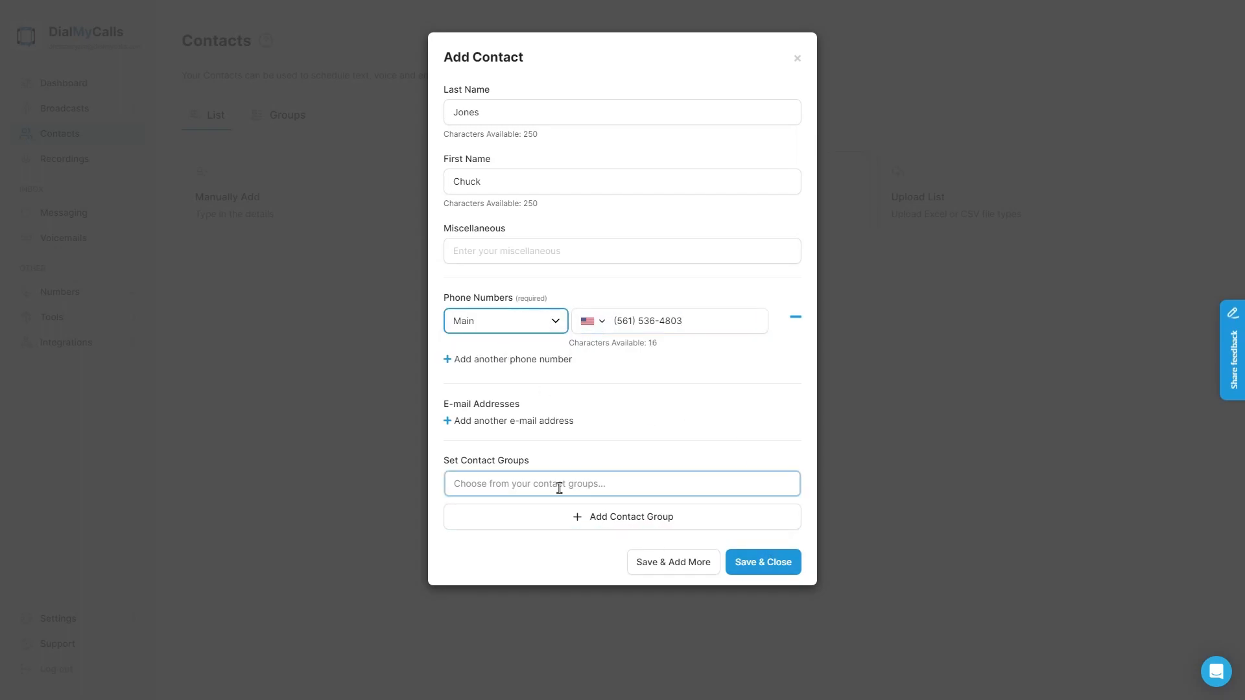
pyautogui.click(746, 561)
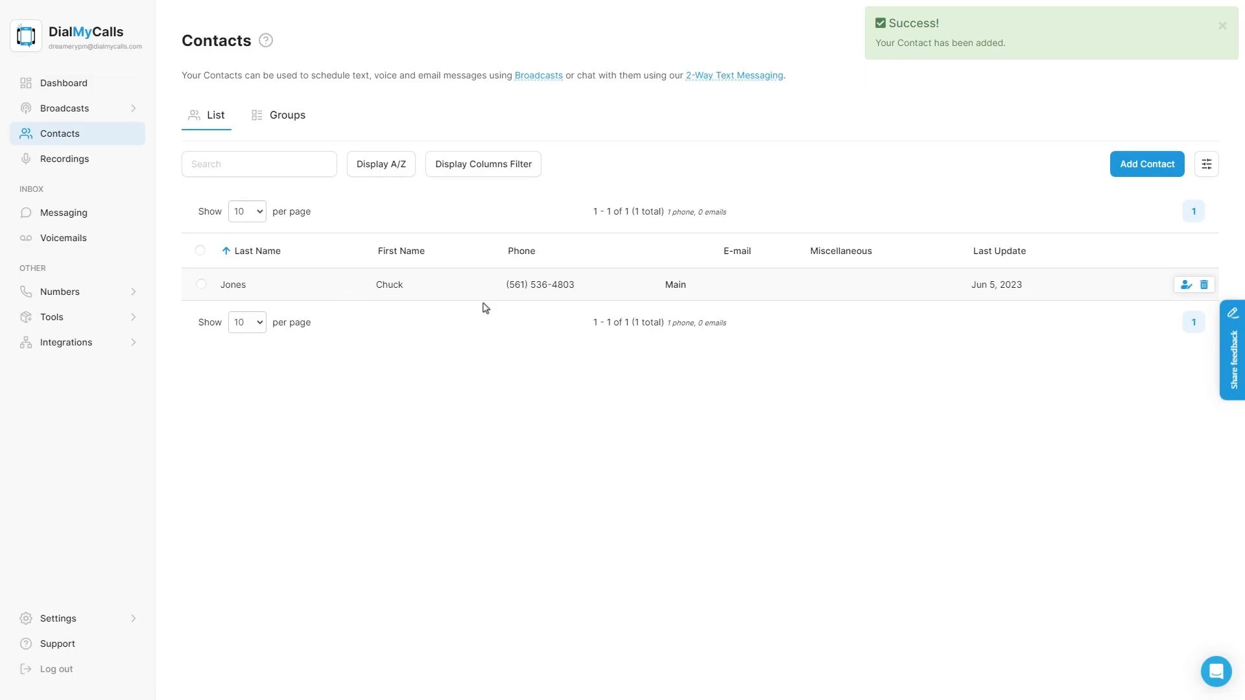
# Step: Save a Text 2 Speech recording 'Boil Water Alert' with the pasted boil-water notice as its message
pyautogui.click(88, 159)
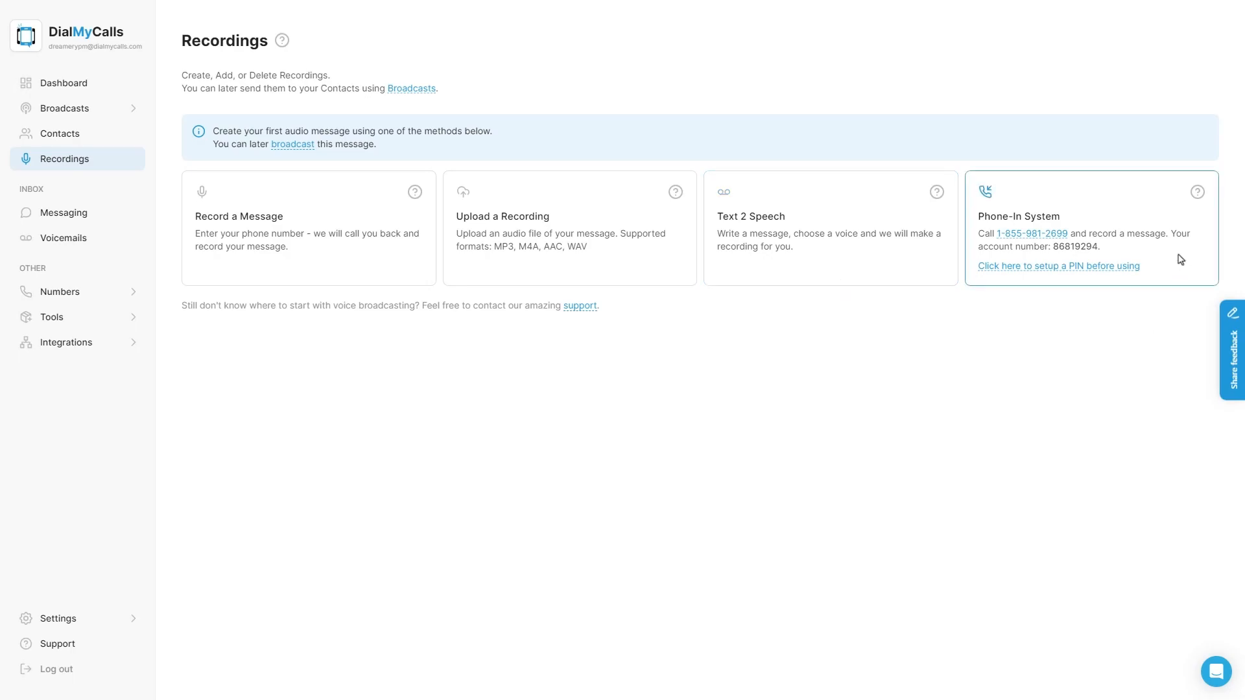
pyautogui.click(877, 285)
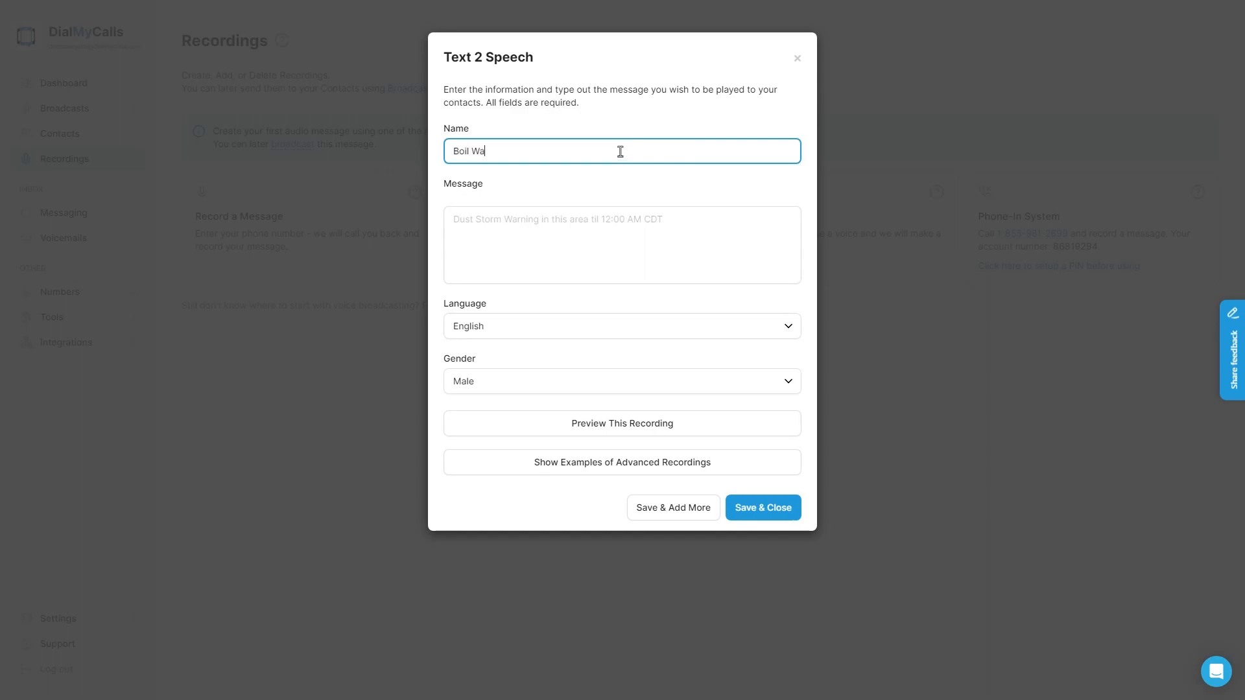
pyautogui.write('Boil Water Alert')
pyautogui.click(485, 242)
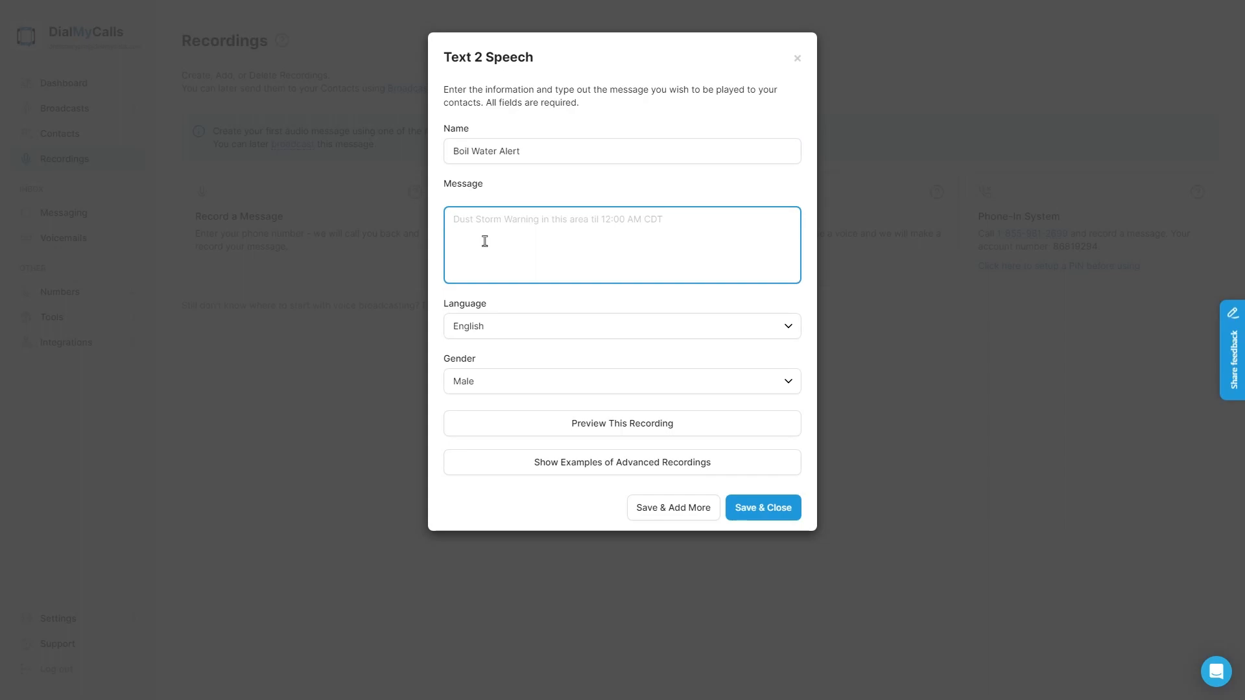
pyautogui.write('This is Tim from Dreamery Property Management letting you know that there is a water main break and you will need to boil your water until tomorrow. Thank you!')
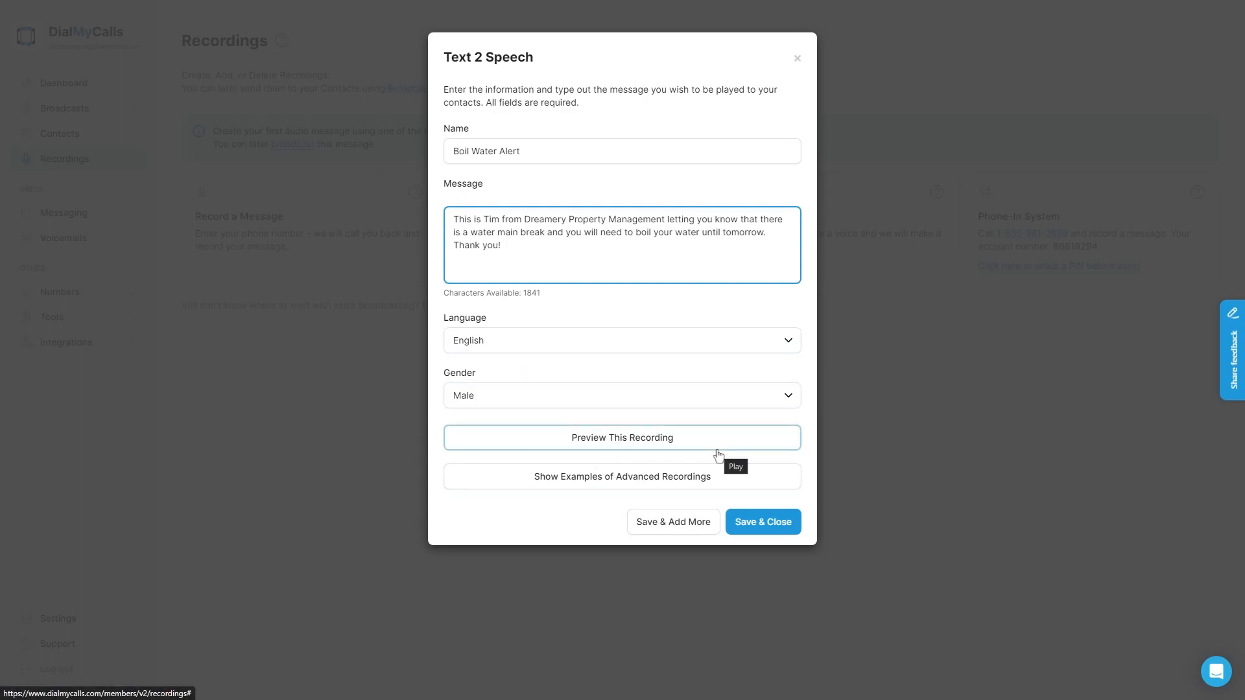
pyautogui.click(764, 522)
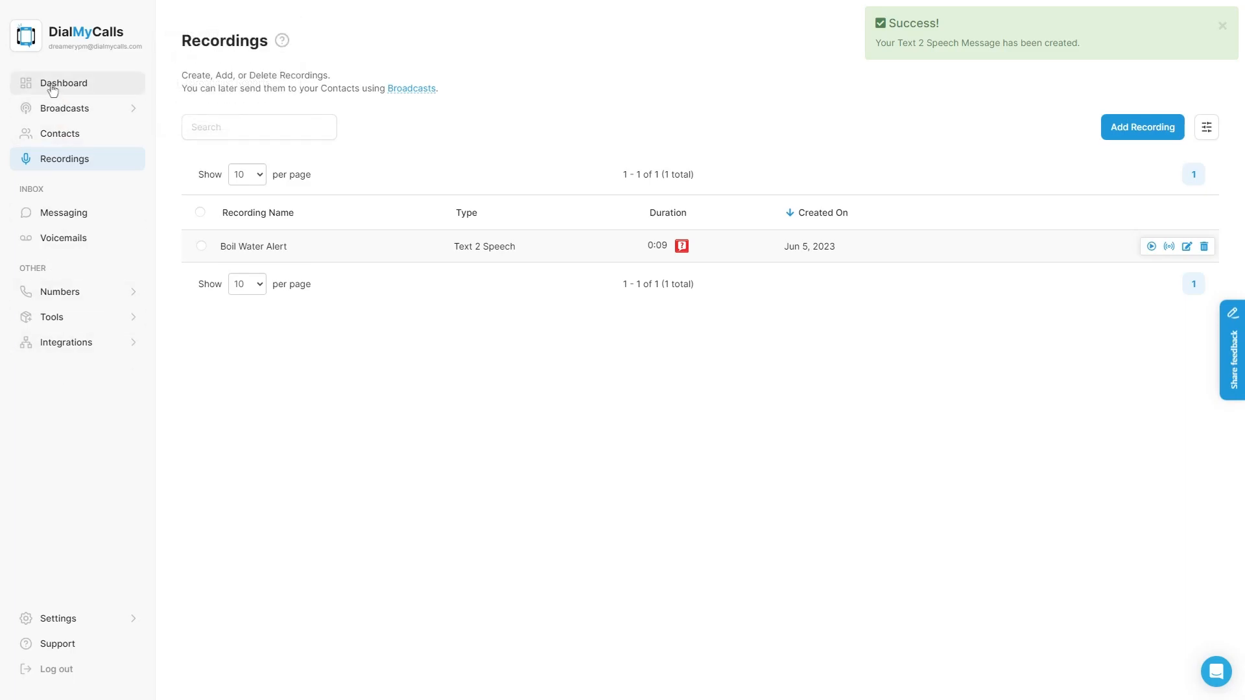
# Step: In Credits & Plans, set Premium to 150 credits, Standard to 25 contacts, Pay as You Go to 140 credits
pyautogui.moveTo(61, 619)
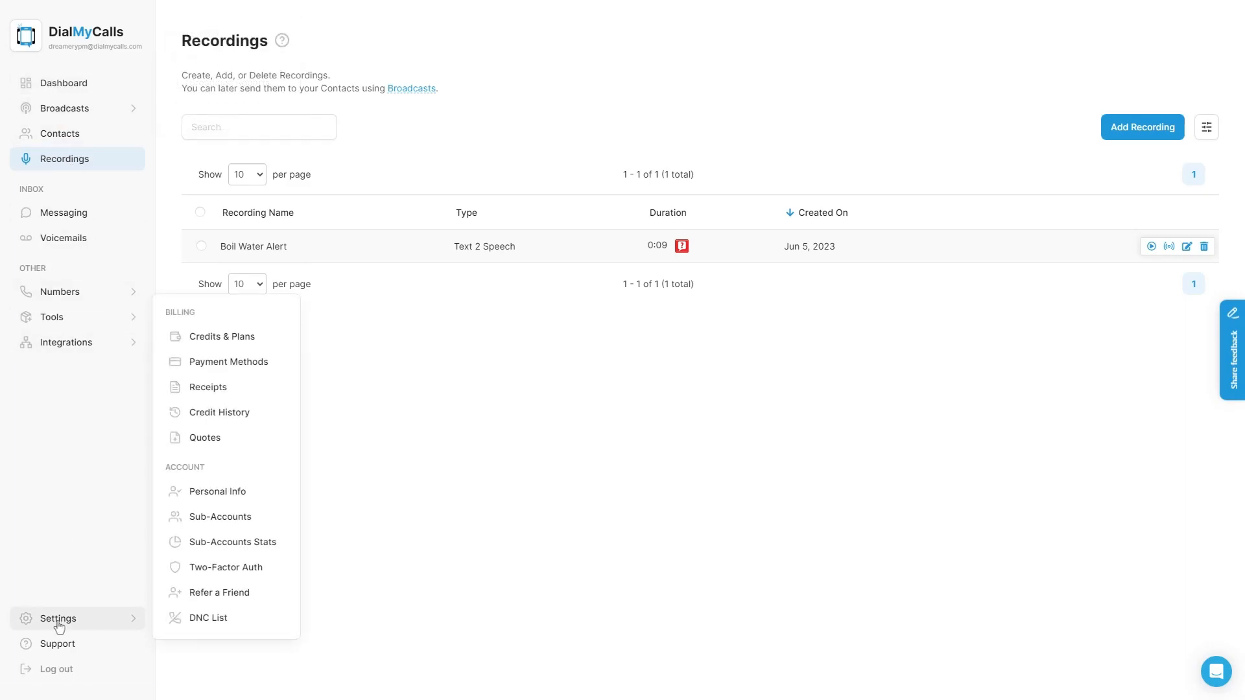
pyautogui.click(245, 346)
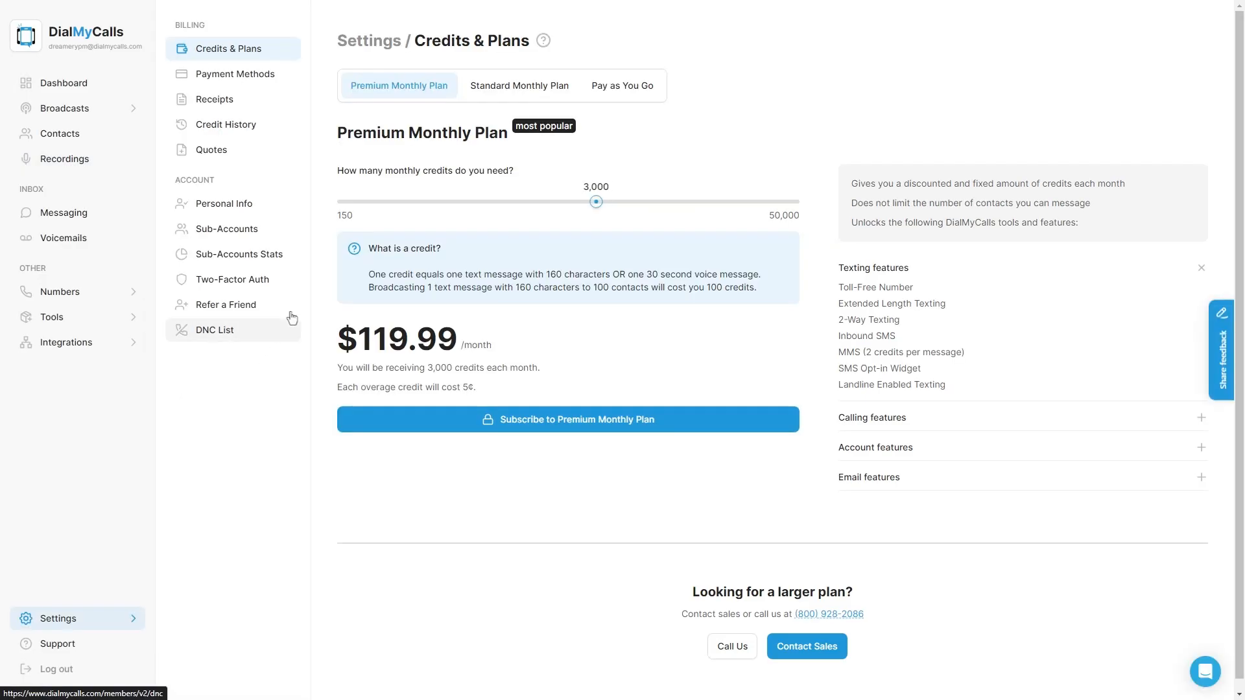
pyautogui.moveTo(592, 202); pyautogui.dragTo(350, 211)
pyautogui.click(491, 92)
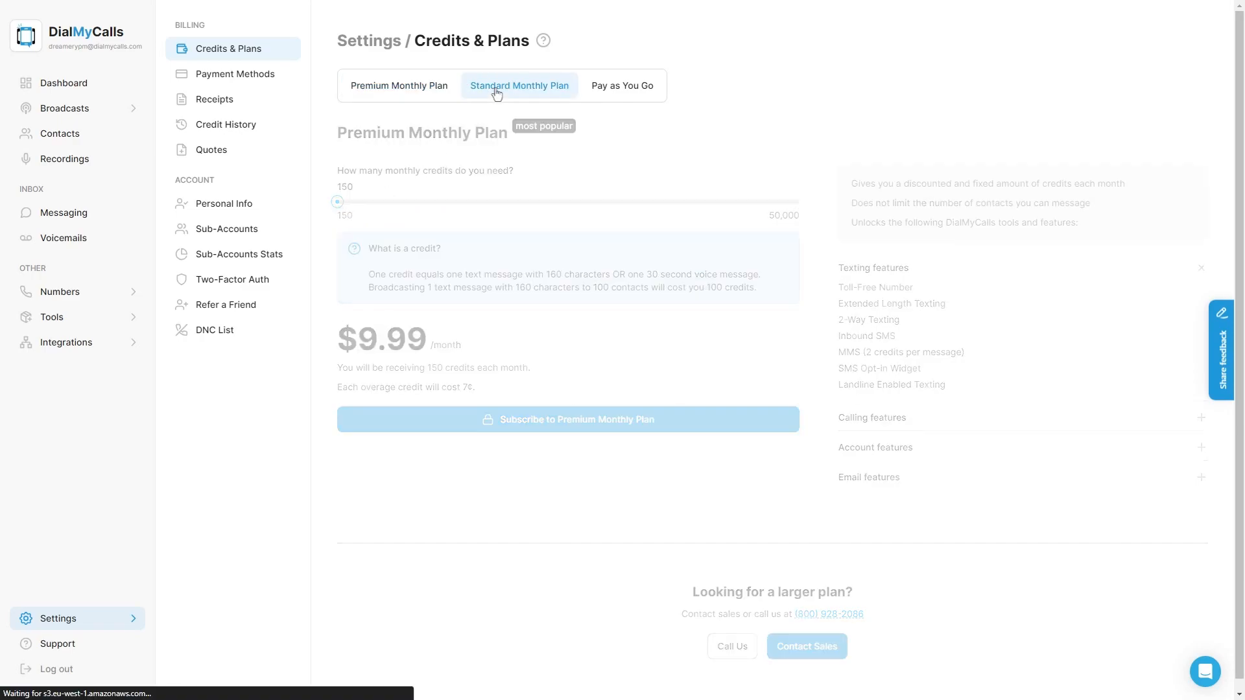
pyautogui.moveTo(508, 202); pyautogui.dragTo(334, 203)
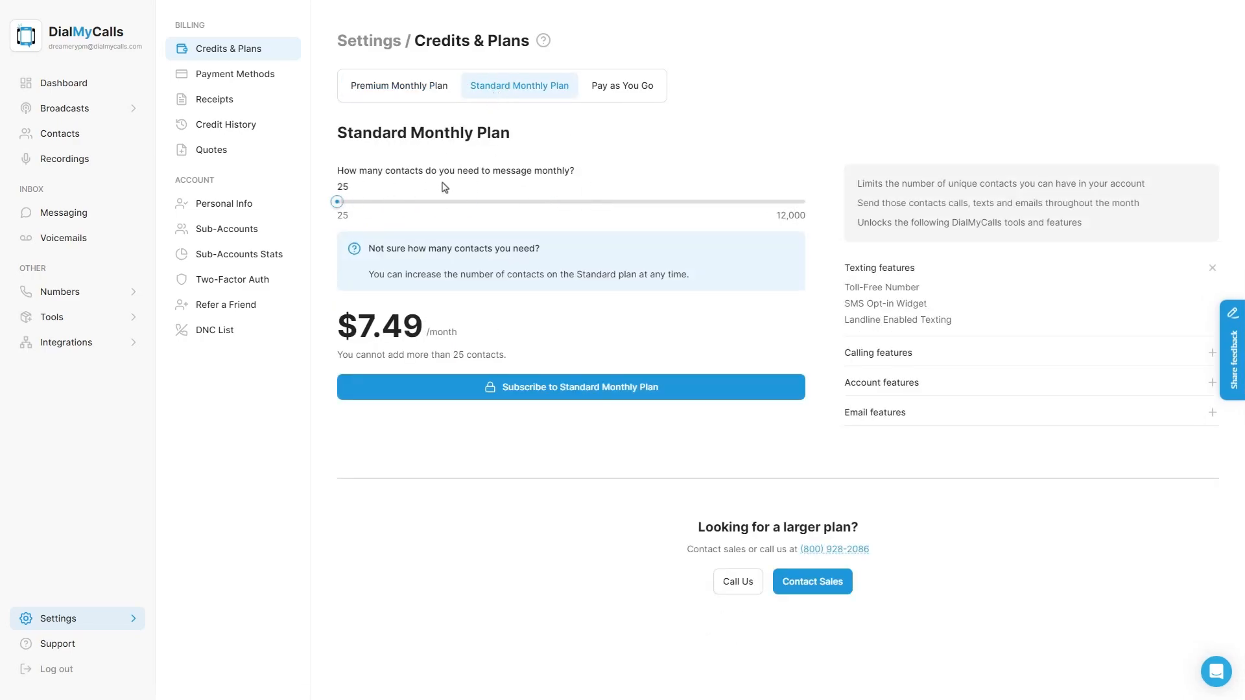
pyautogui.click(605, 96)
pyautogui.moveTo(577, 201); pyautogui.dragTo(336, 202)
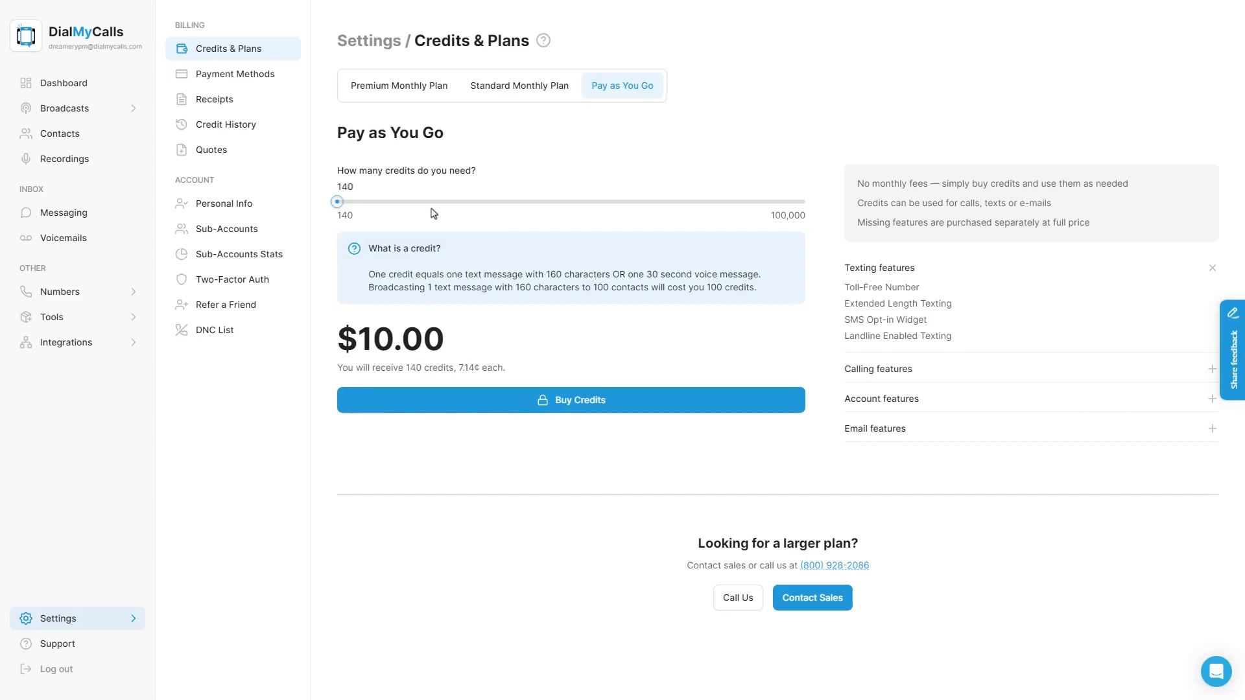
# Step: Revisit the Premium, Standard and Pay as You Go prices, then go back to the Dashboard
pyautogui.click(423, 97)
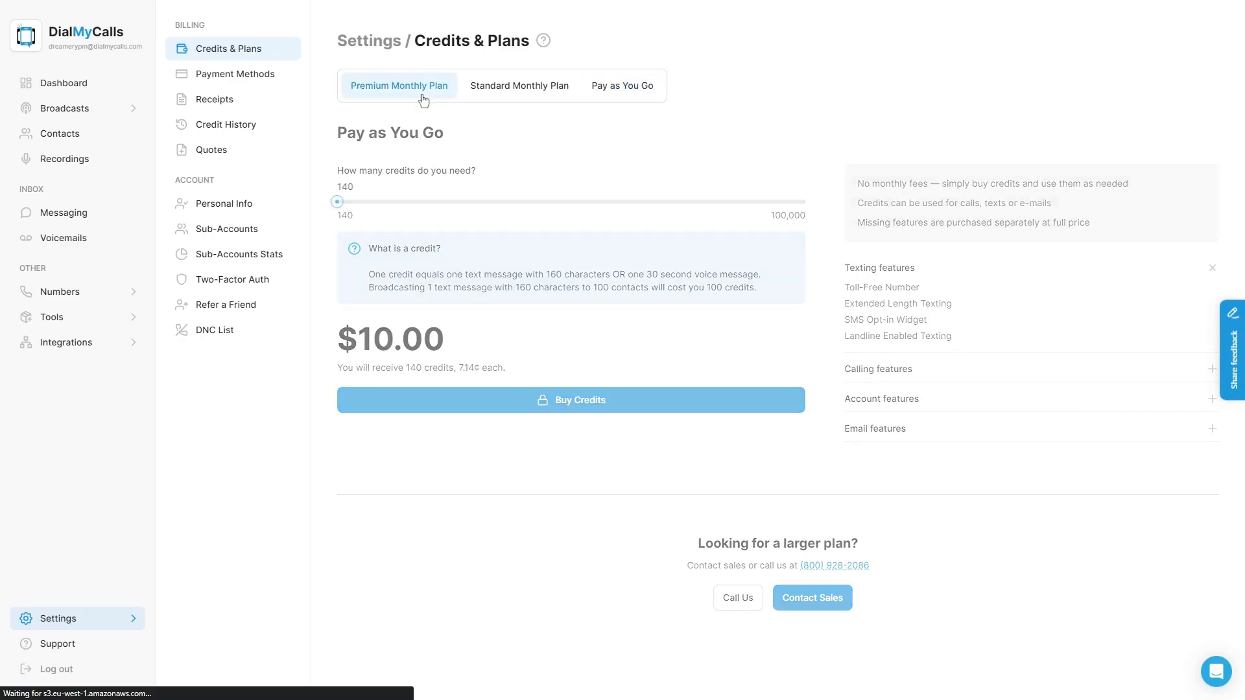
pyautogui.click(511, 100)
pyautogui.click(608, 97)
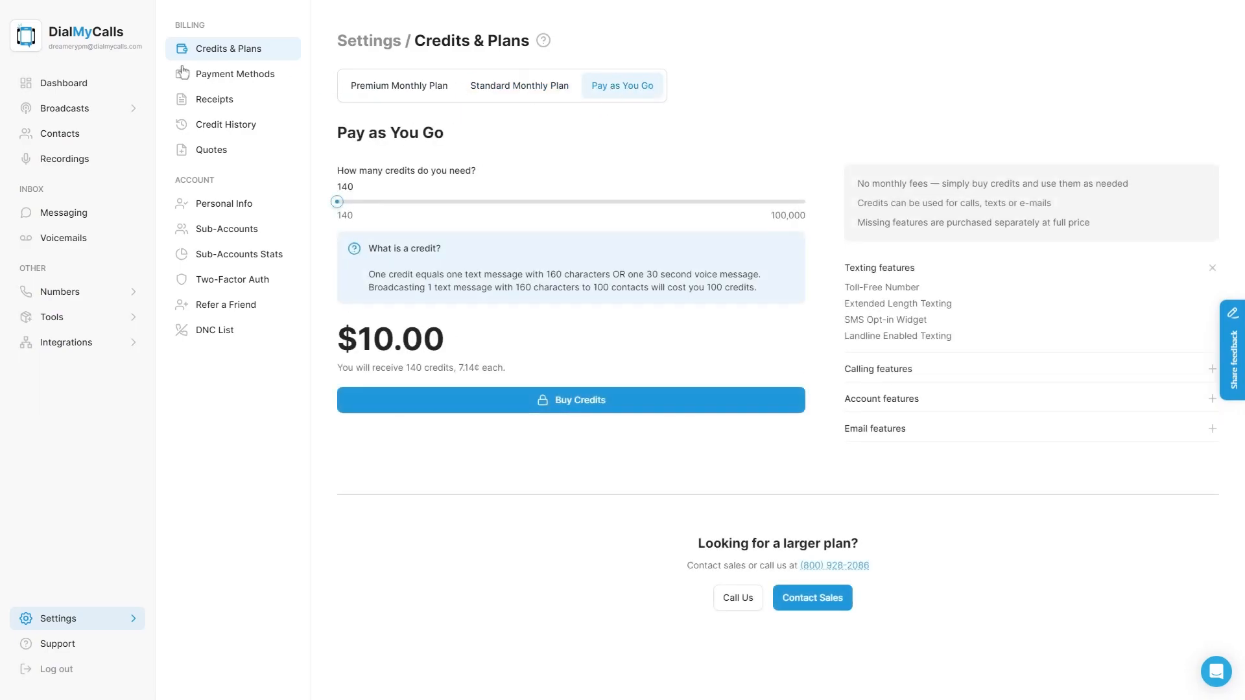
pyautogui.click(120, 80)
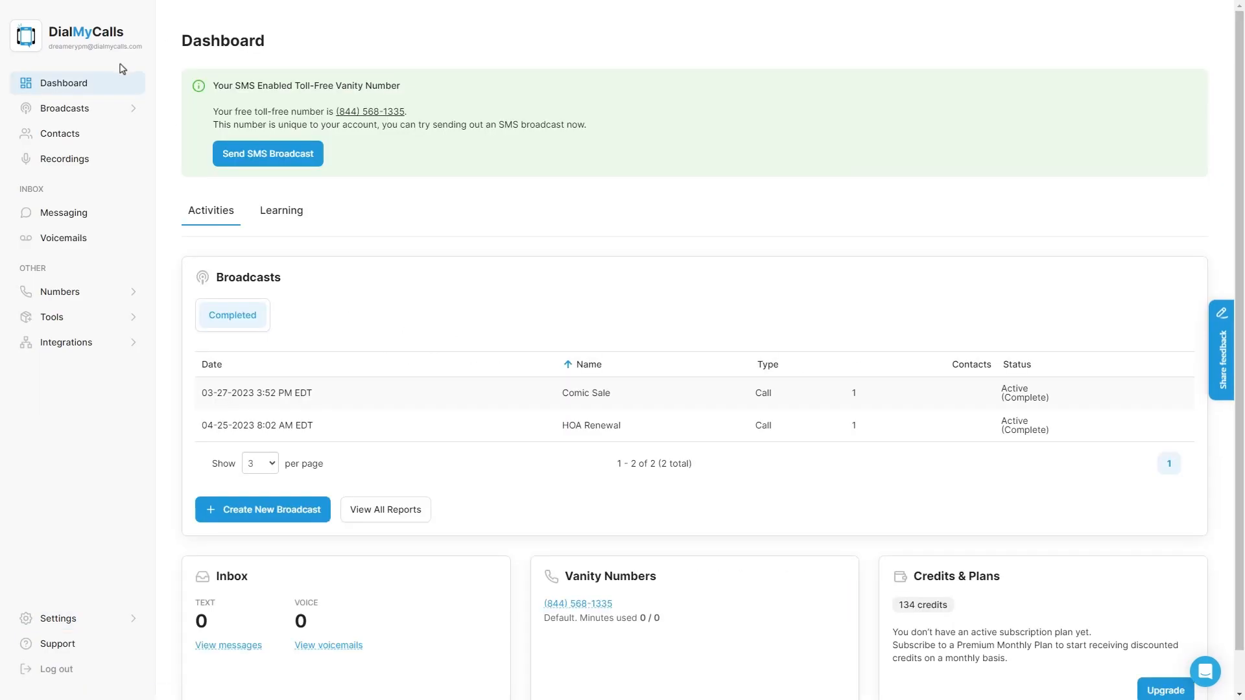
# Step: Start a new broadcast using Phone Call, Text Message and E-Mail, moving on to recipients
pyautogui.click(97, 109)
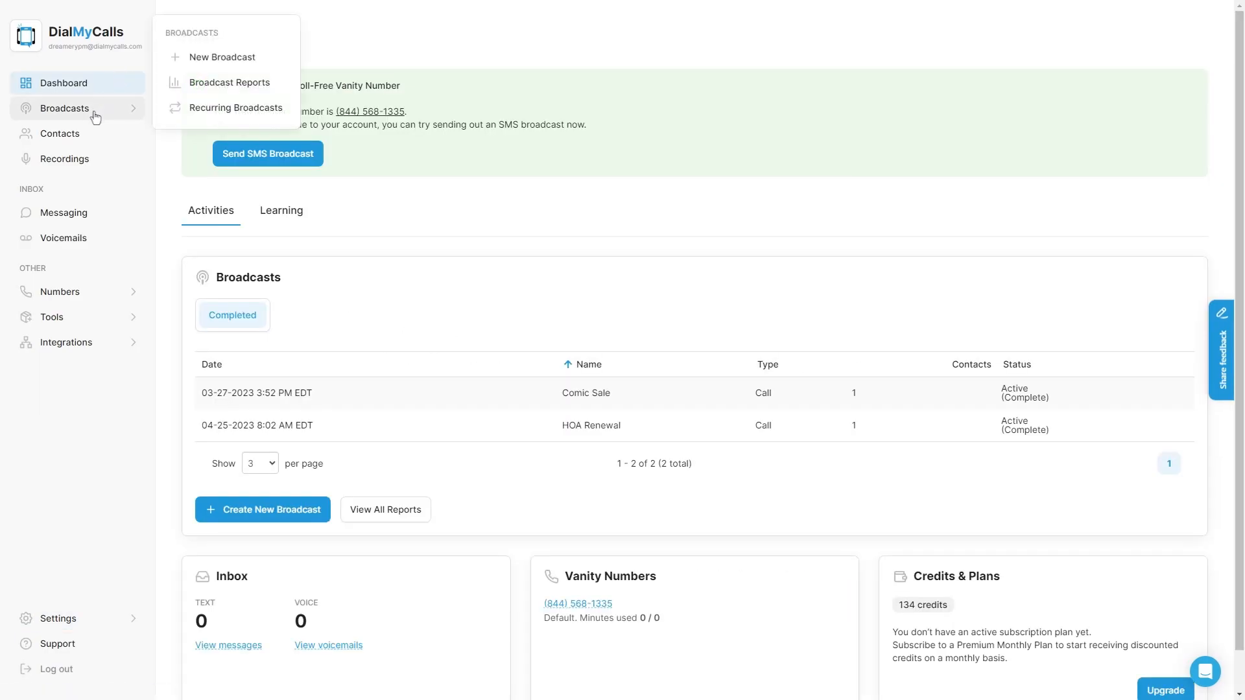
pyautogui.click(200, 63)
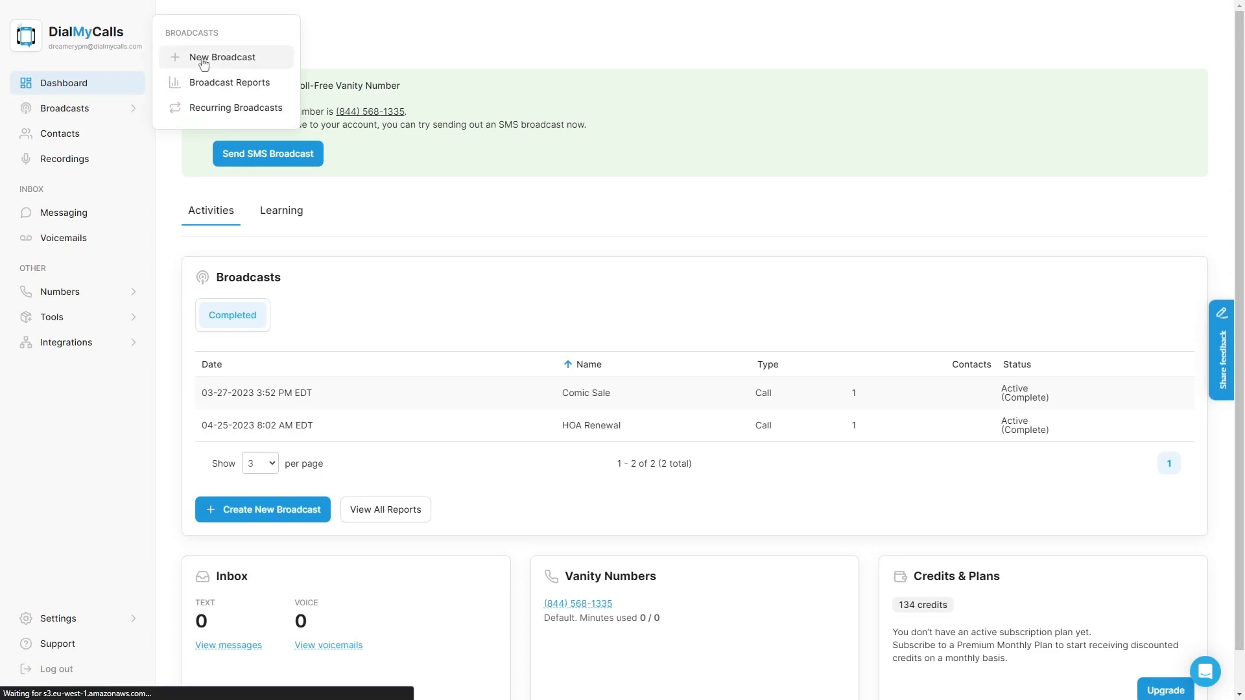
pyautogui.click(304, 195)
pyautogui.click(409, 241)
pyautogui.click(628, 236)
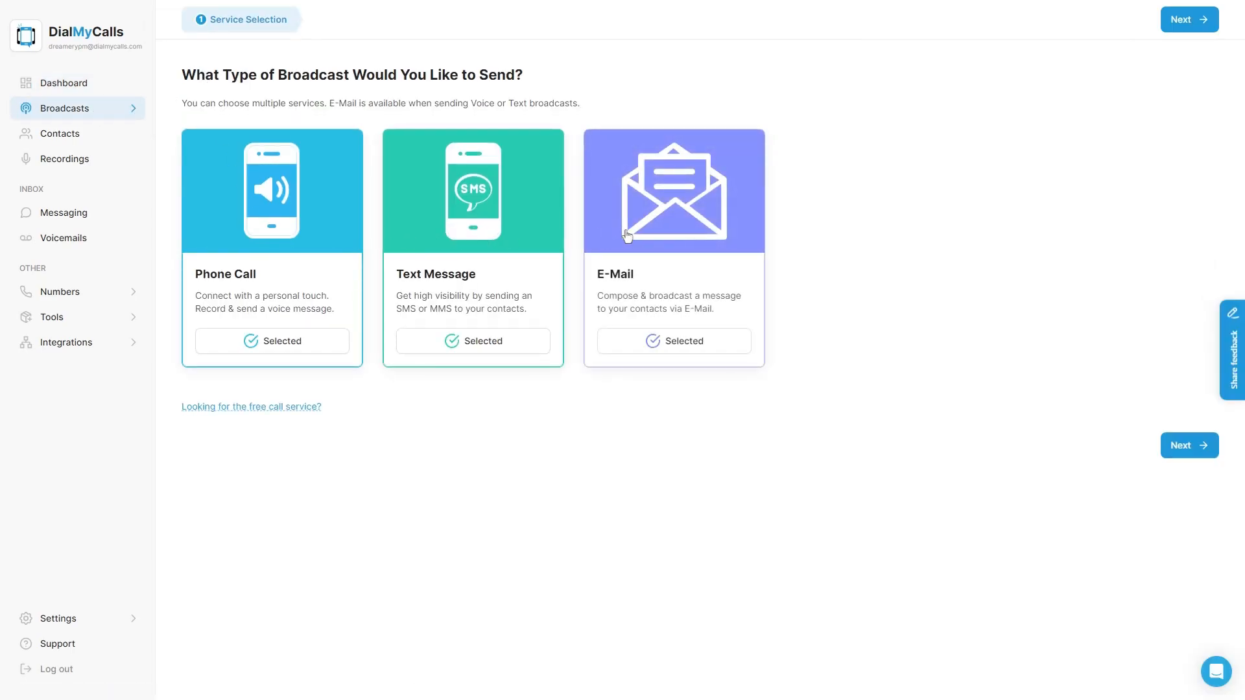
pyautogui.click(1191, 29)
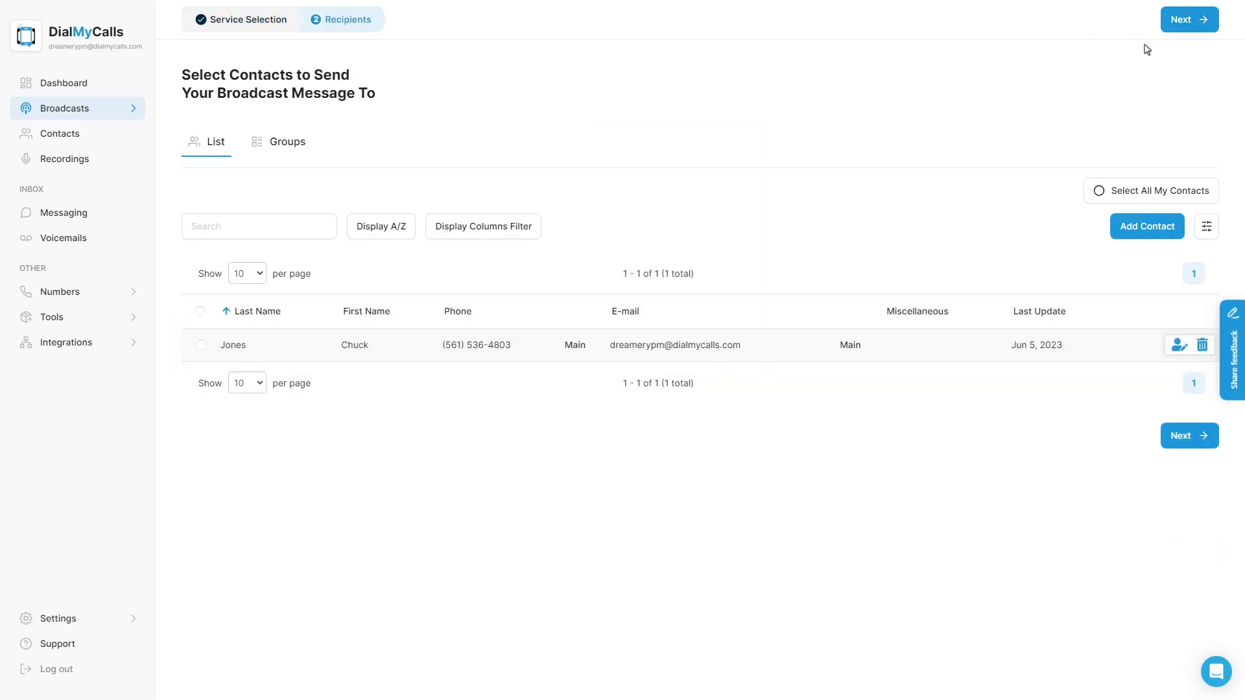
# Step: Select the saved contact as the broadcast's recipient
pyautogui.click(326, 348)
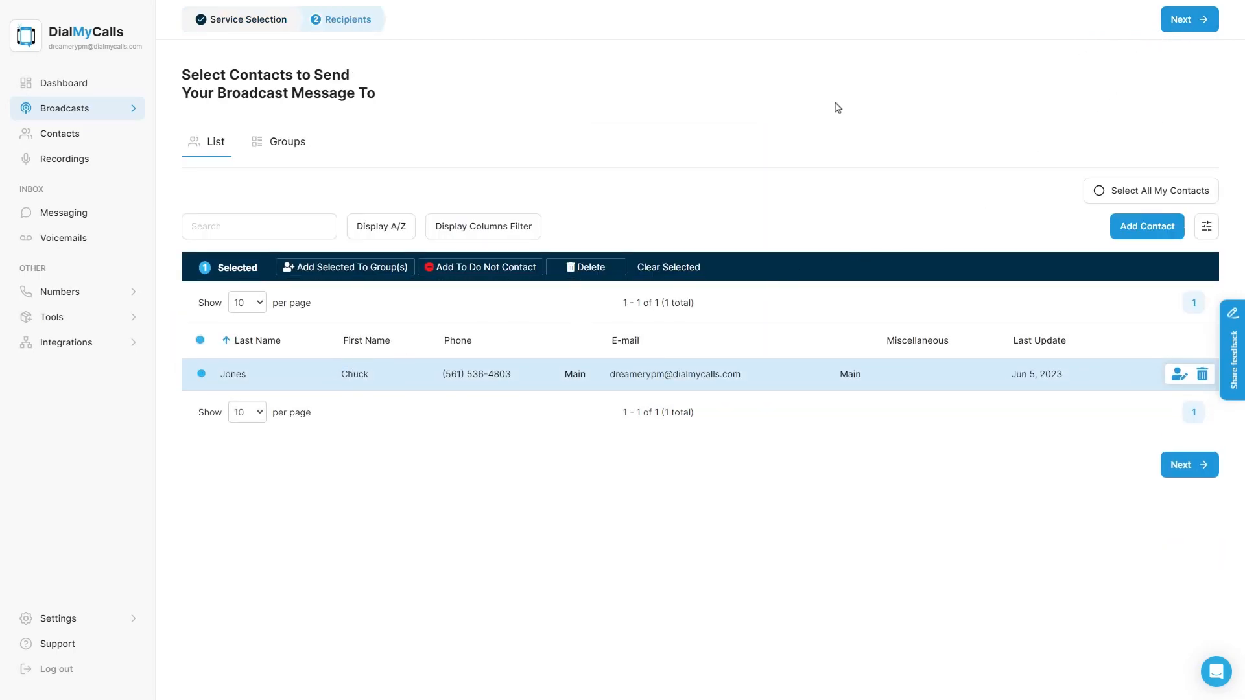
pyautogui.click(284, 151)
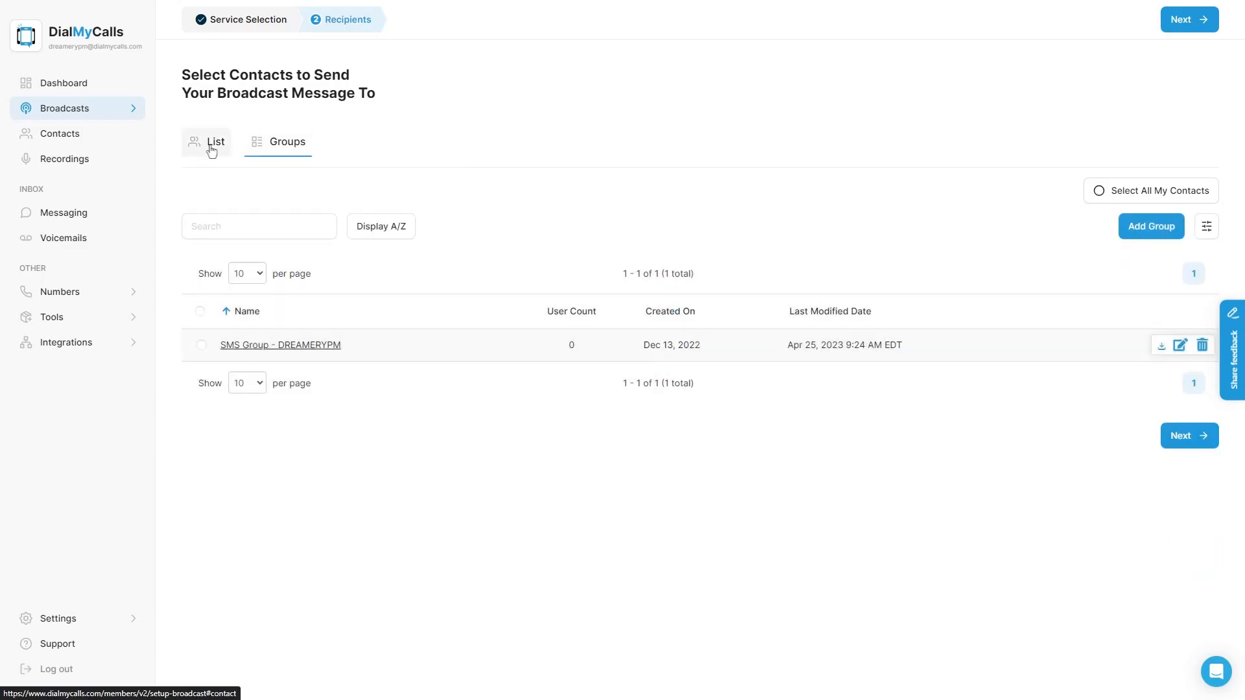
pyautogui.click(211, 151)
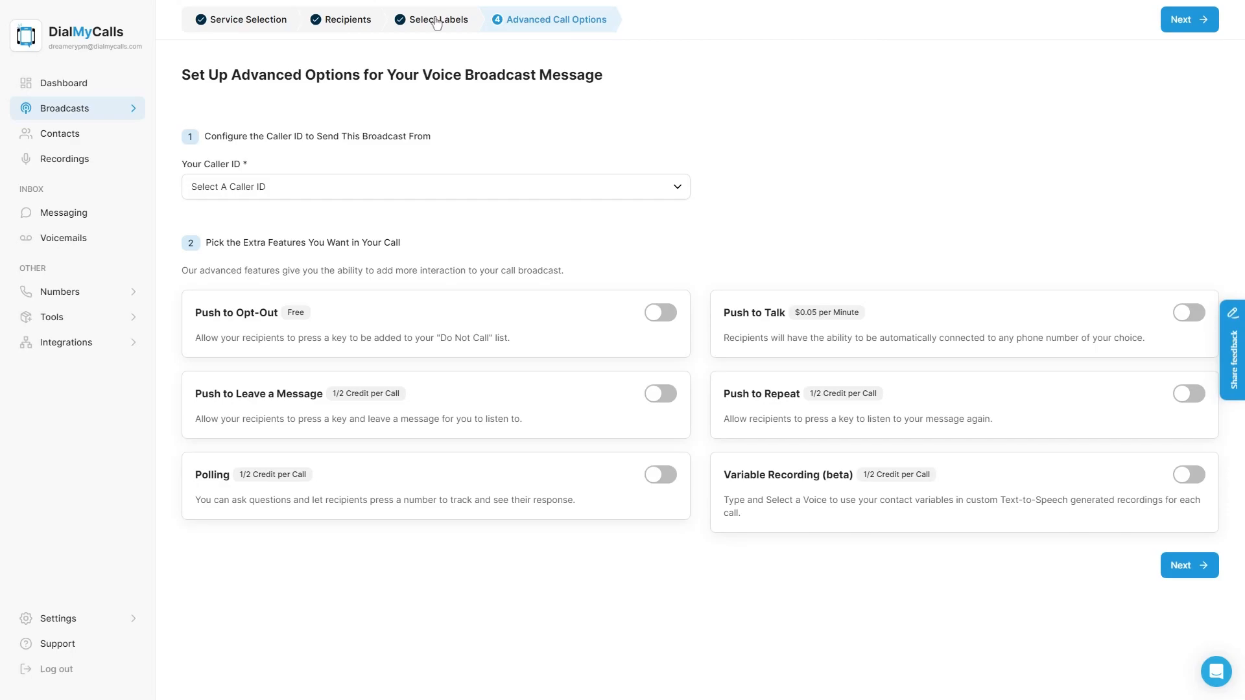
# Step: Set Your Caller ID to the Dreamery Property Management number and advance to Recordings
pyautogui.click(253, 186)
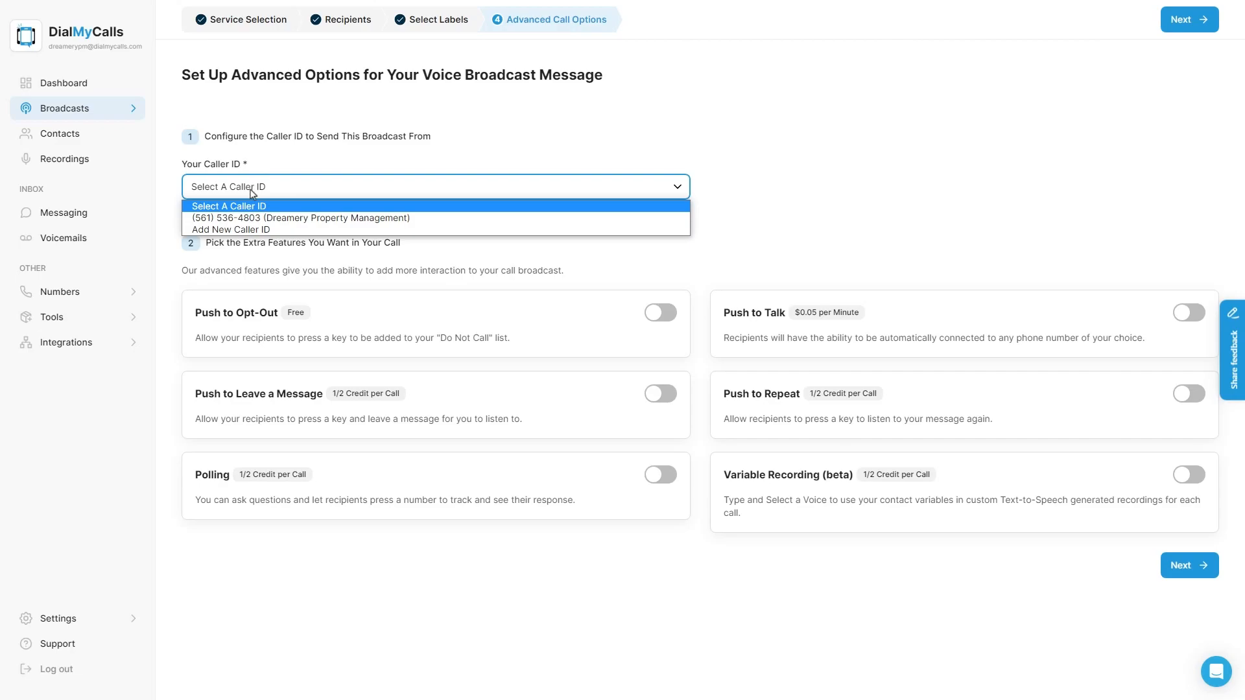
pyautogui.click(257, 221)
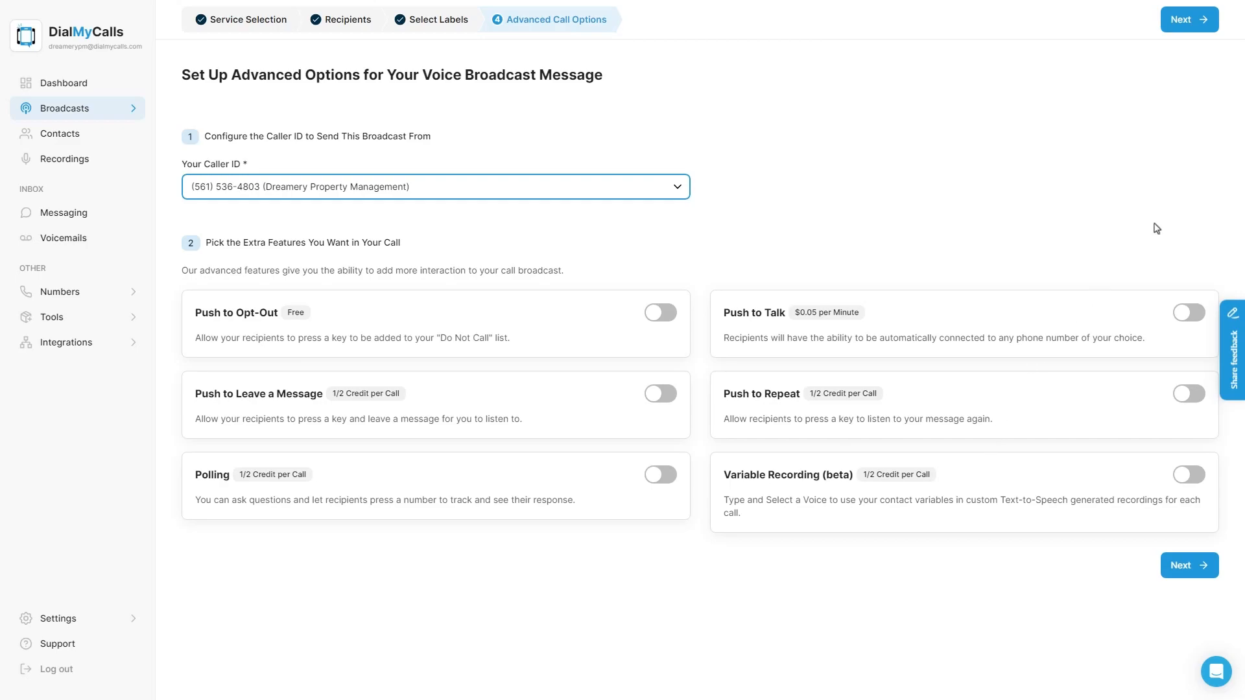
pyautogui.click(1194, 29)
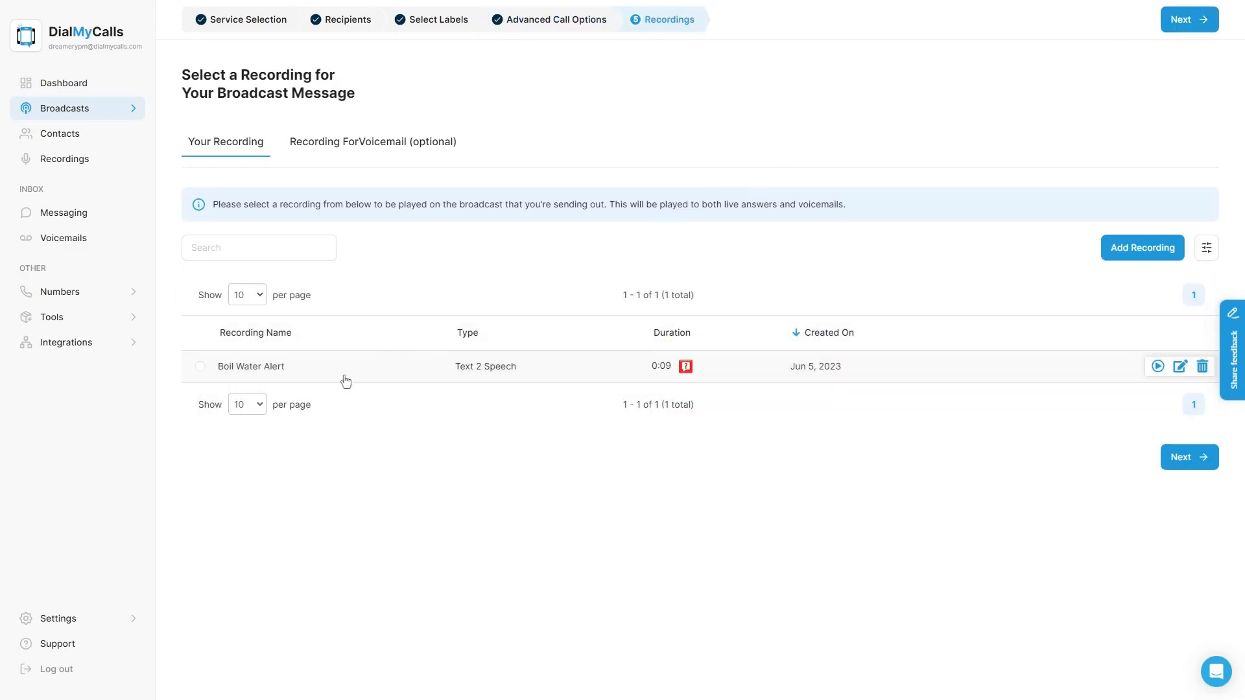
# Step: Pick Boil Water Alert as the recording, accept the short-recording warning, and continue
pyautogui.click(346, 382)
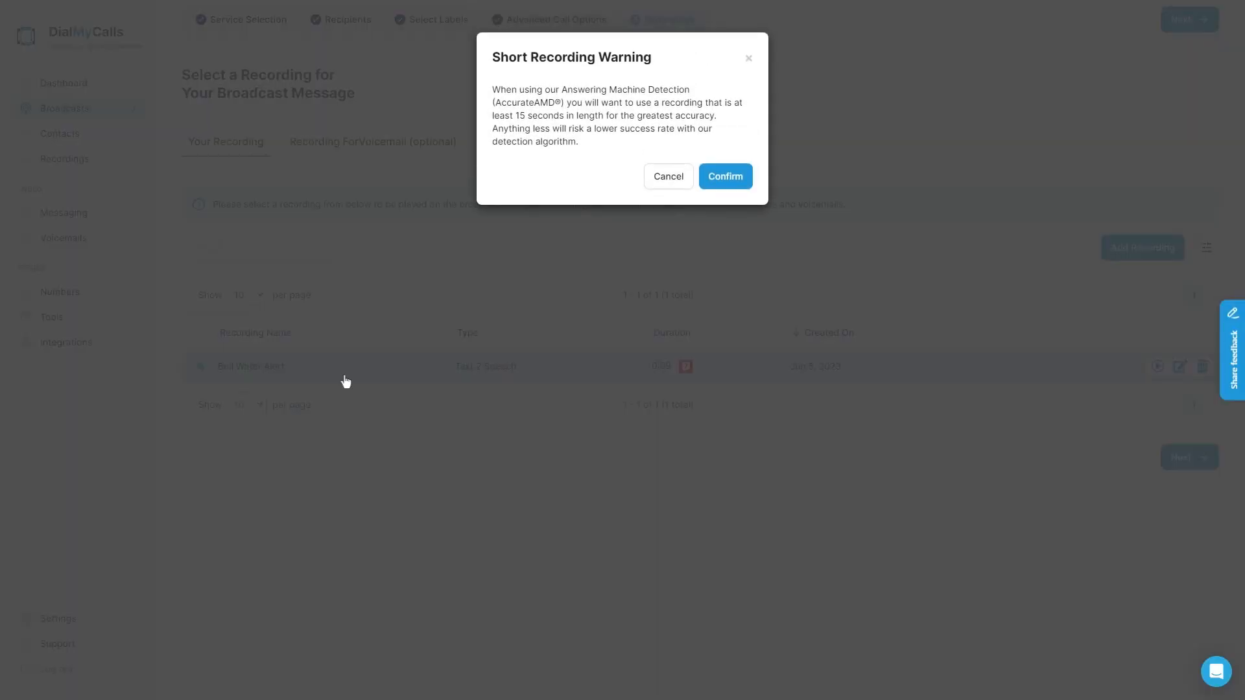
pyautogui.click(726, 177)
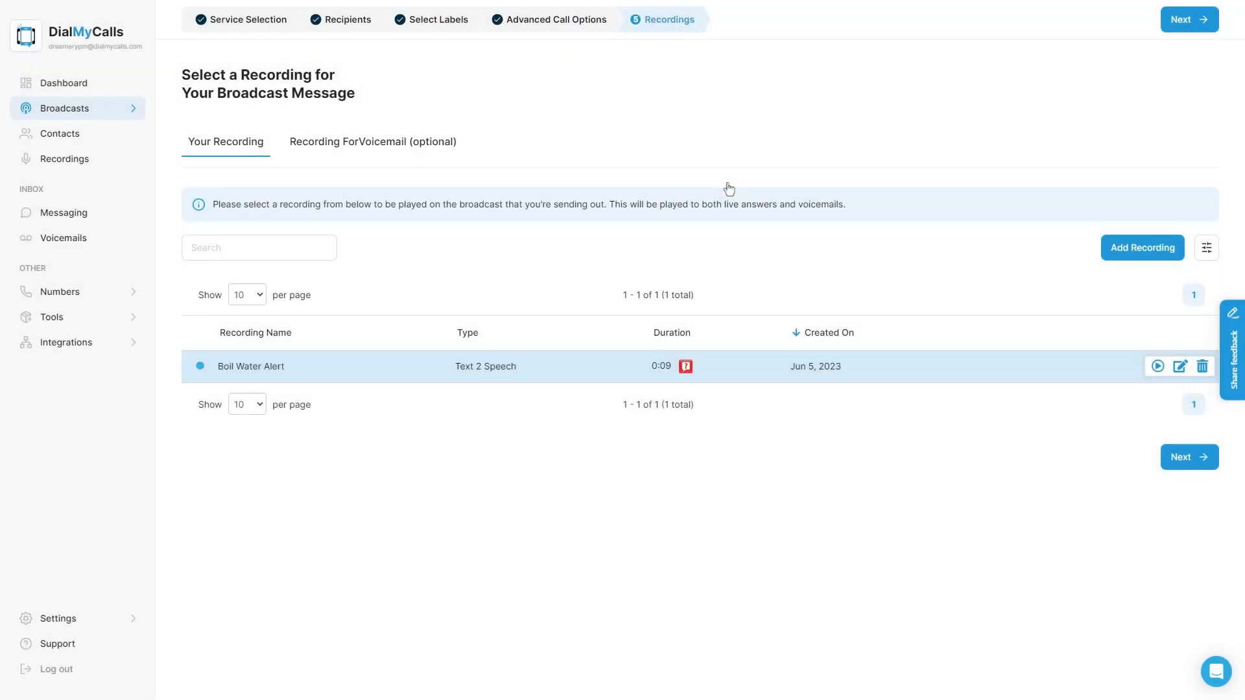
pyautogui.click(1174, 20)
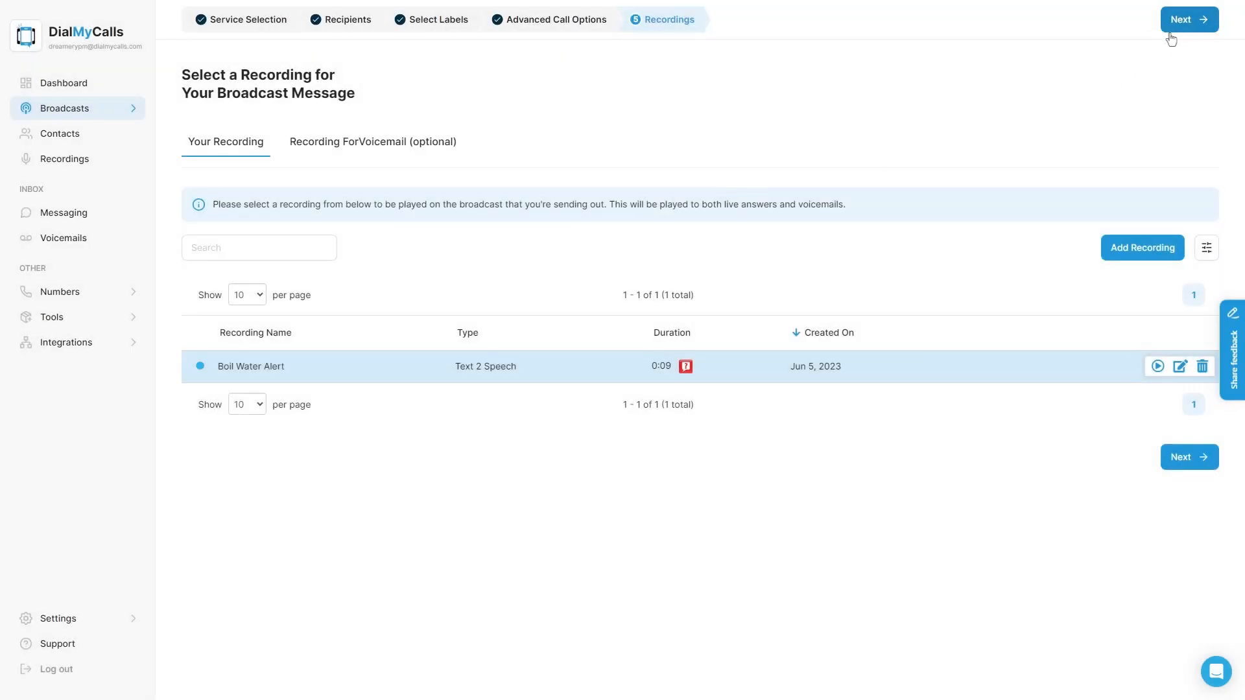
# Step: Send texts from the Default toll-free number and acknowledge the unverified-number warning
pyautogui.click(414, 138)
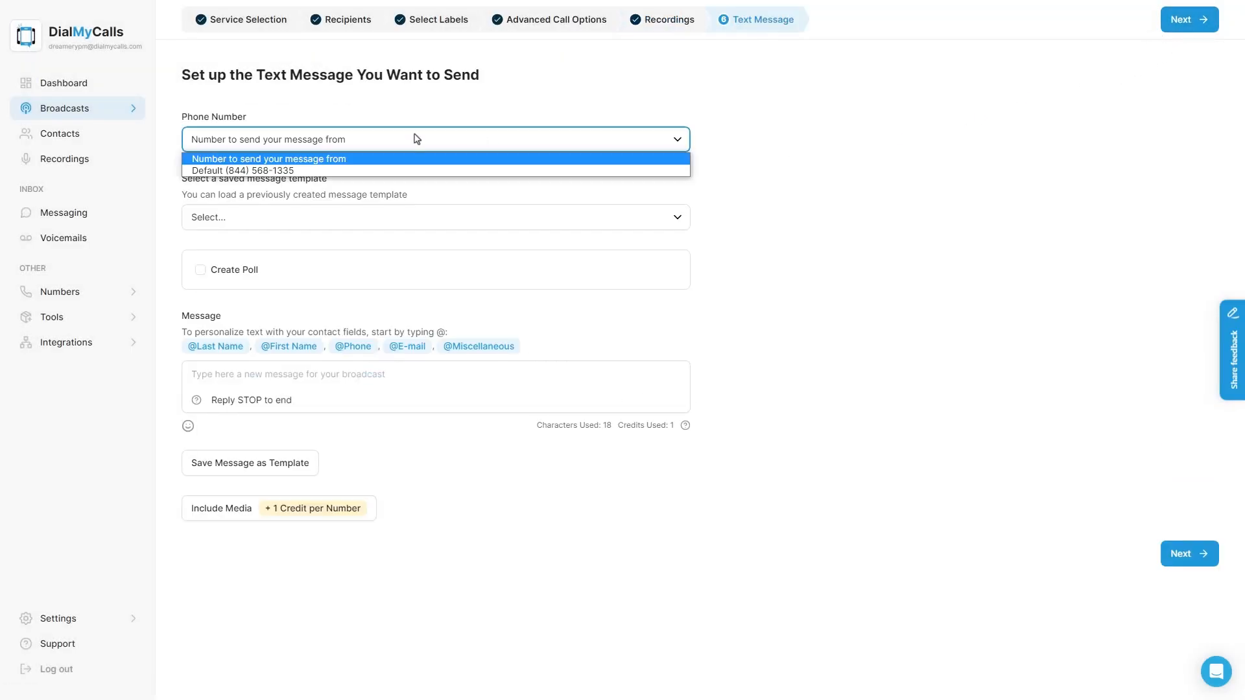
pyautogui.click(307, 170)
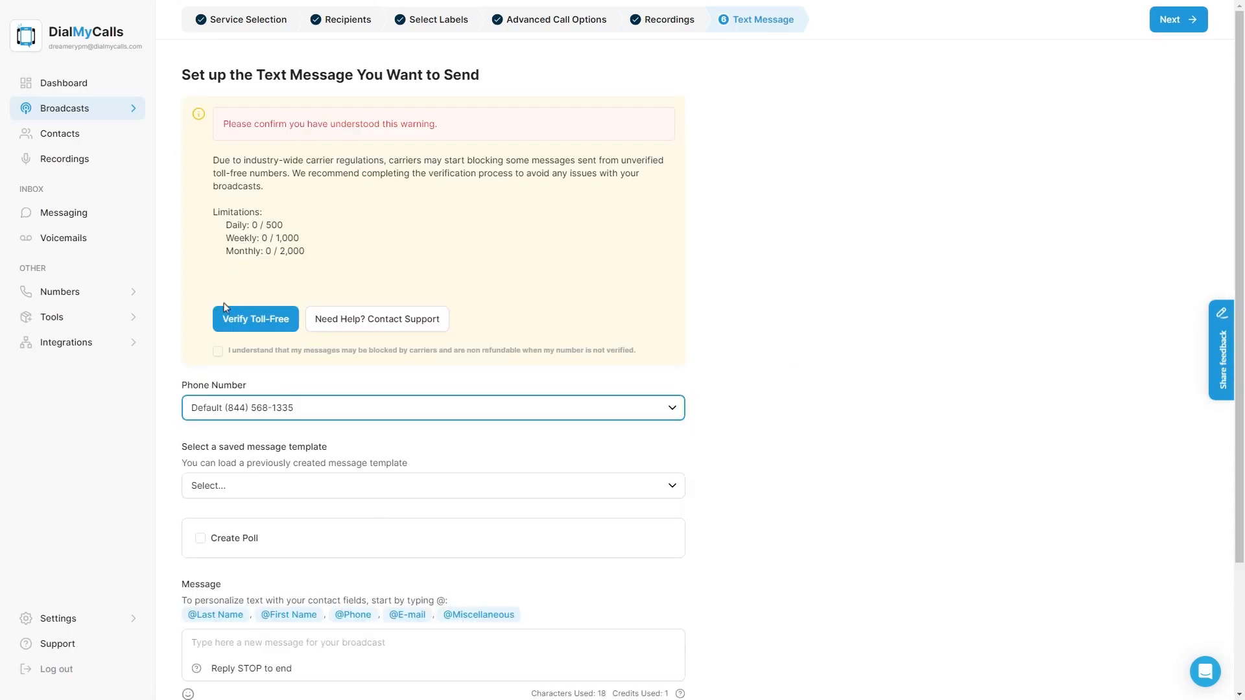
pyautogui.click(218, 354)
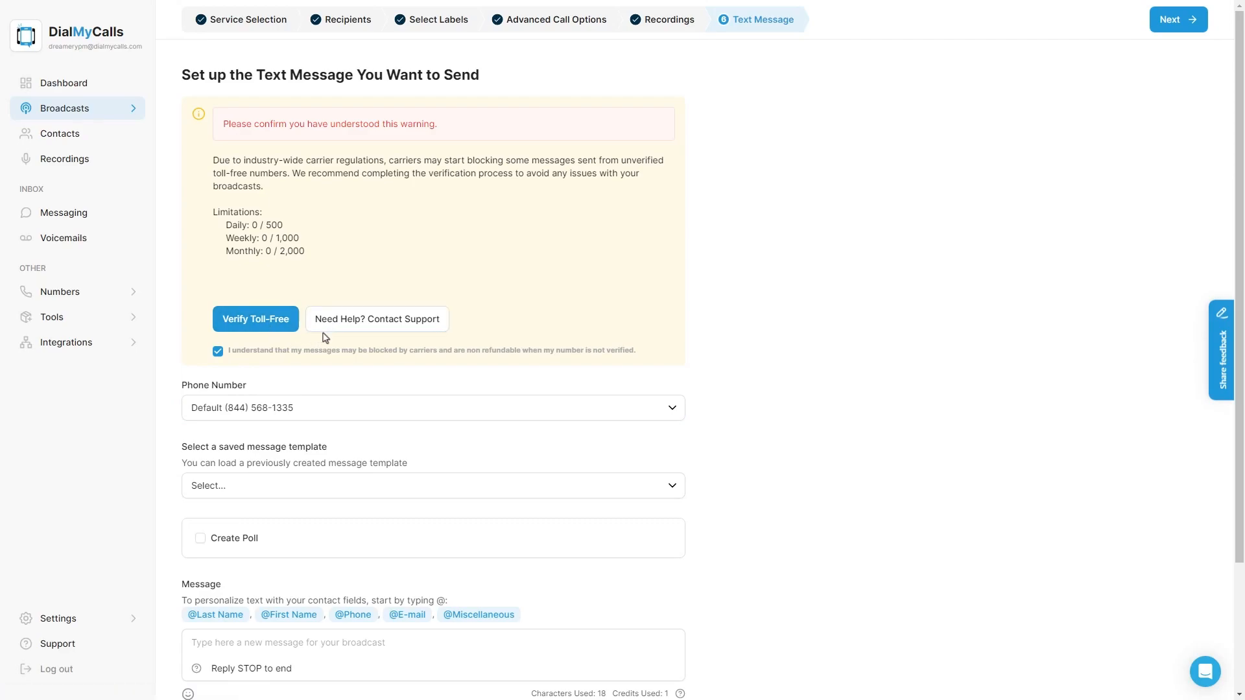
pyautogui.click(292, 408)
pyautogui.click(291, 408)
pyautogui.scroll(-3, 433, 402)
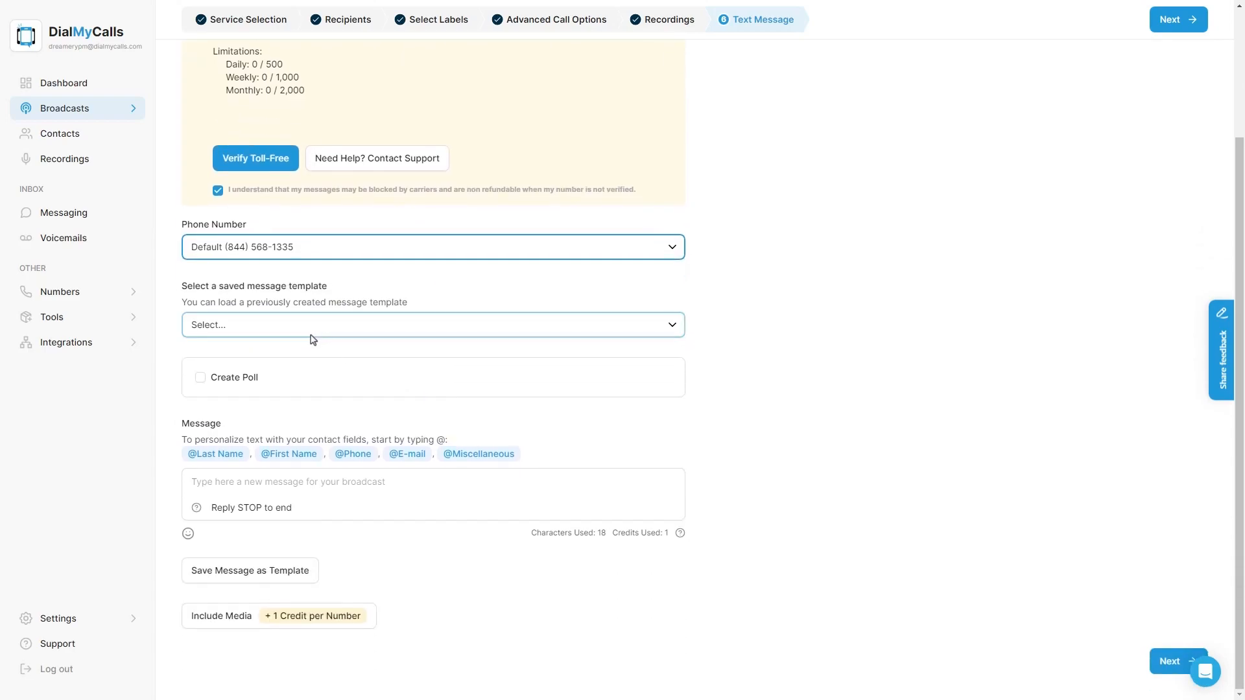
# Step: Load the Property Management Inspection template with no poll and continue to the e-mail step
pyautogui.click(225, 332)
pyautogui.click(245, 367)
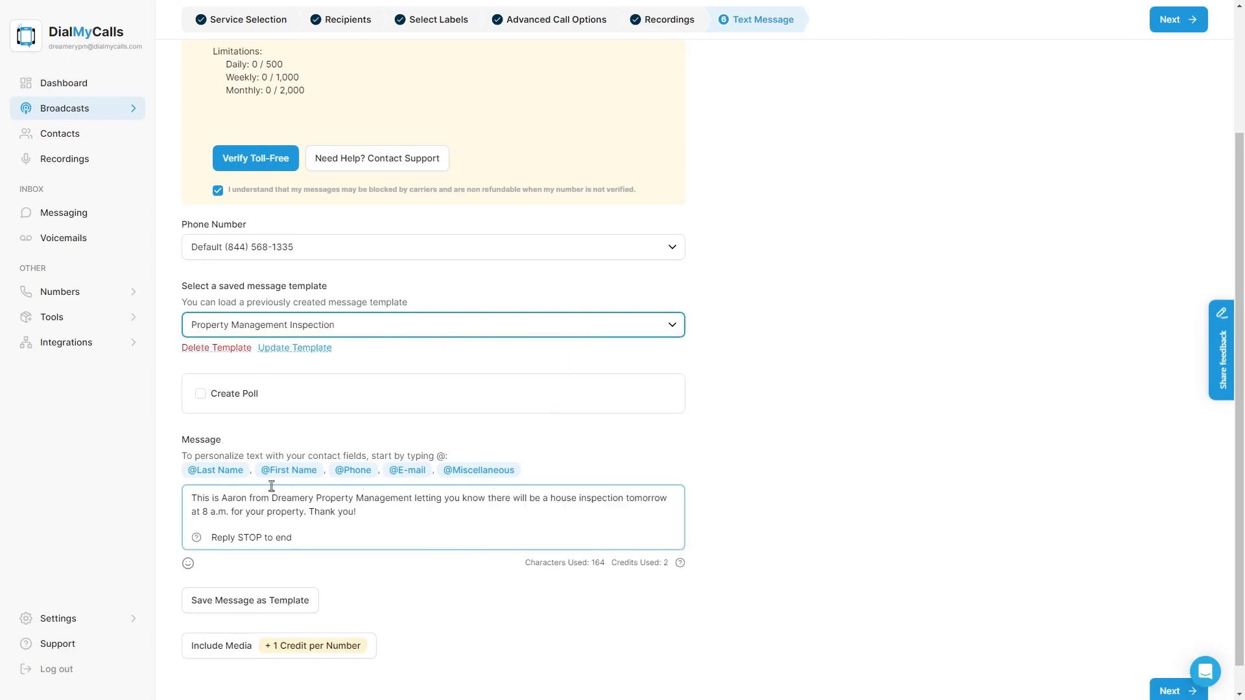
pyautogui.click(230, 395)
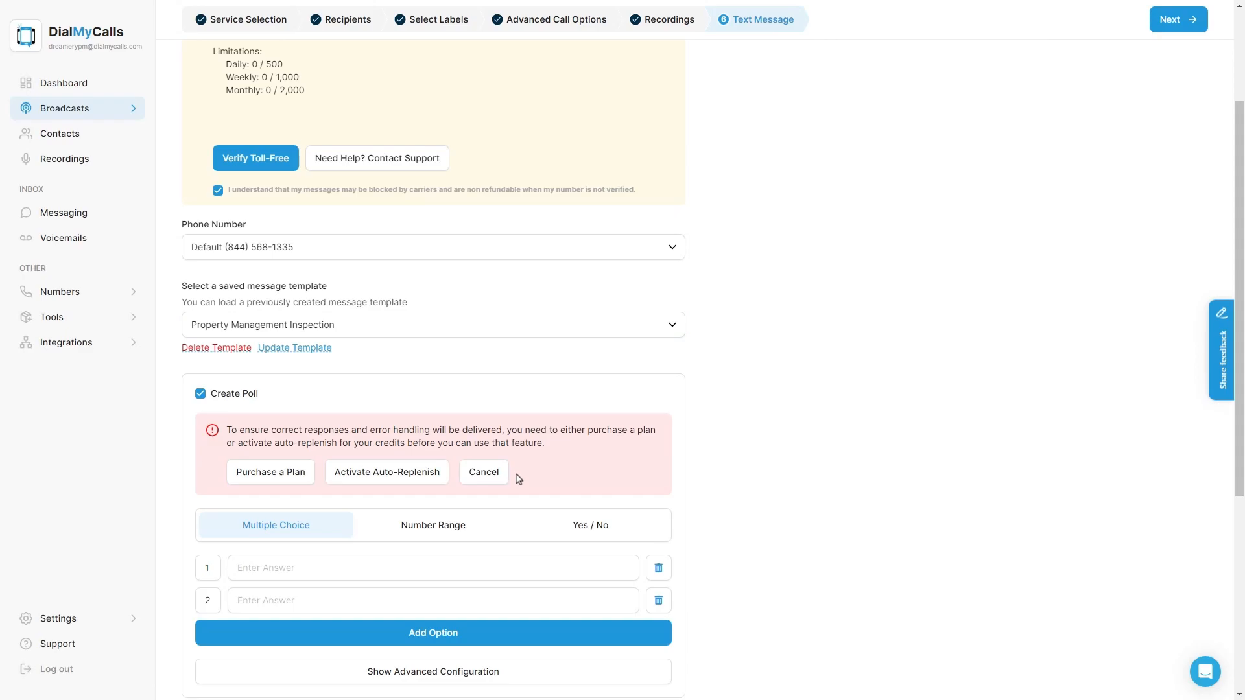
pyautogui.click(201, 394)
pyautogui.scroll(-1, 499, 334)
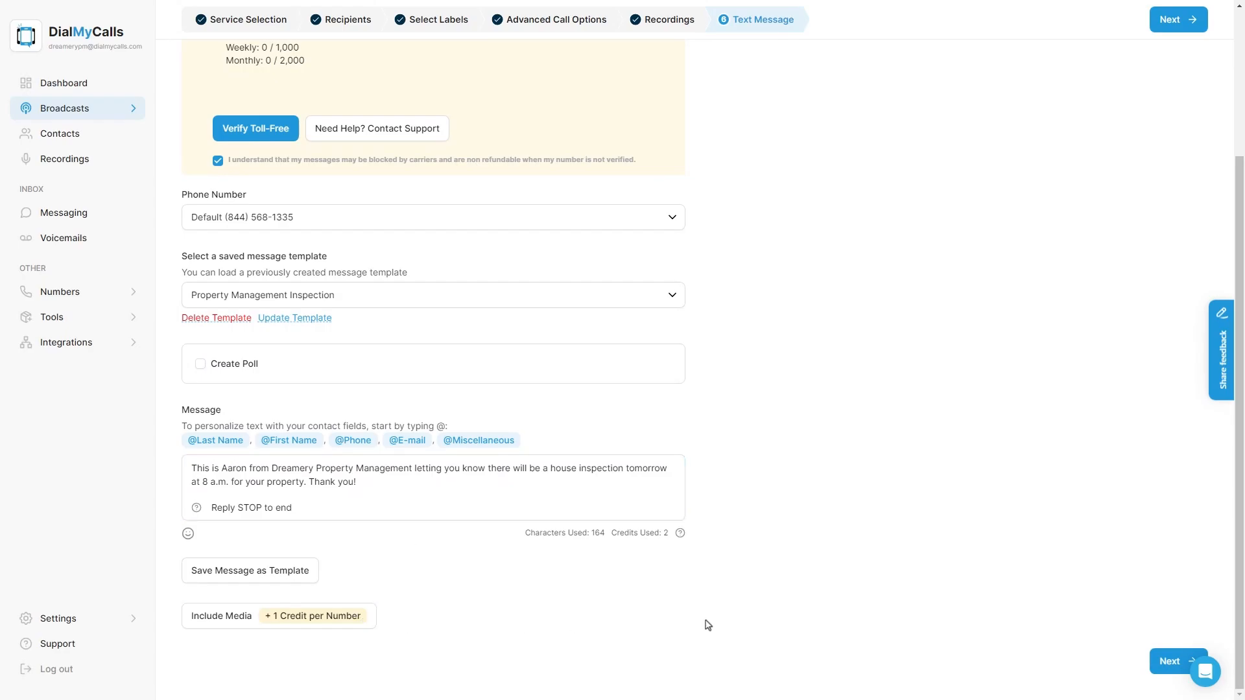
pyautogui.click(1177, 651)
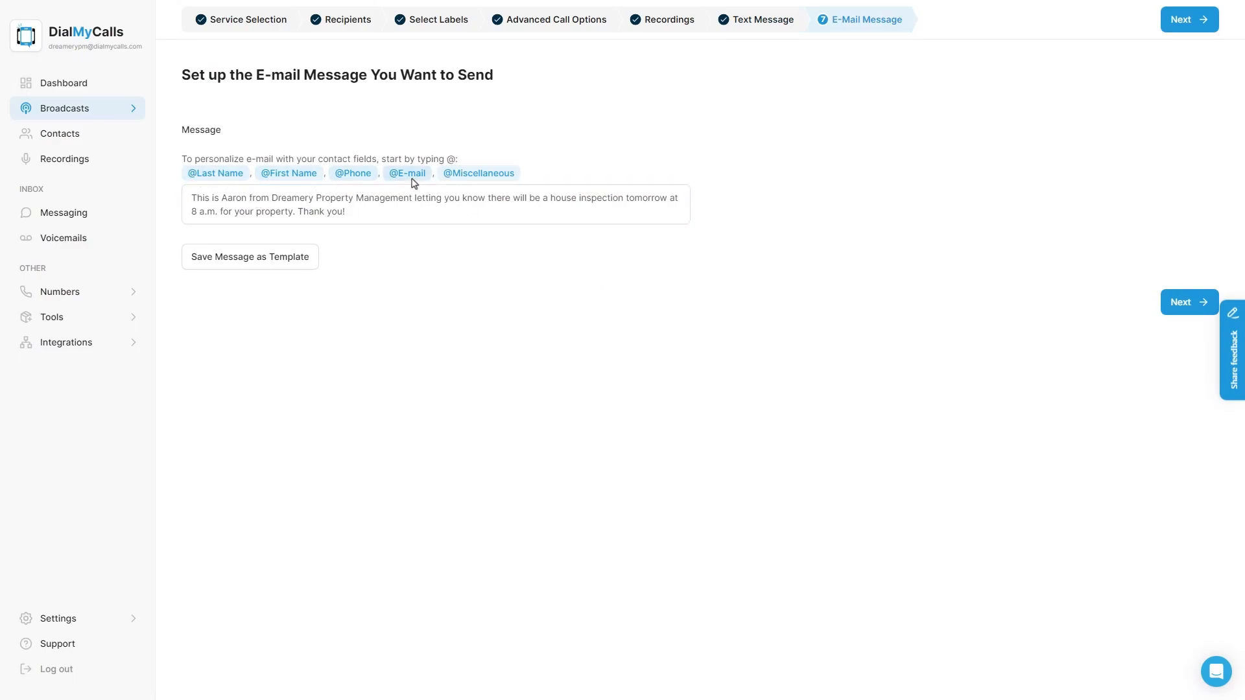
# Step: Rename the broadcast to 'Dreamery Property Management Call, Text, Email'
pyautogui.click(1179, 20)
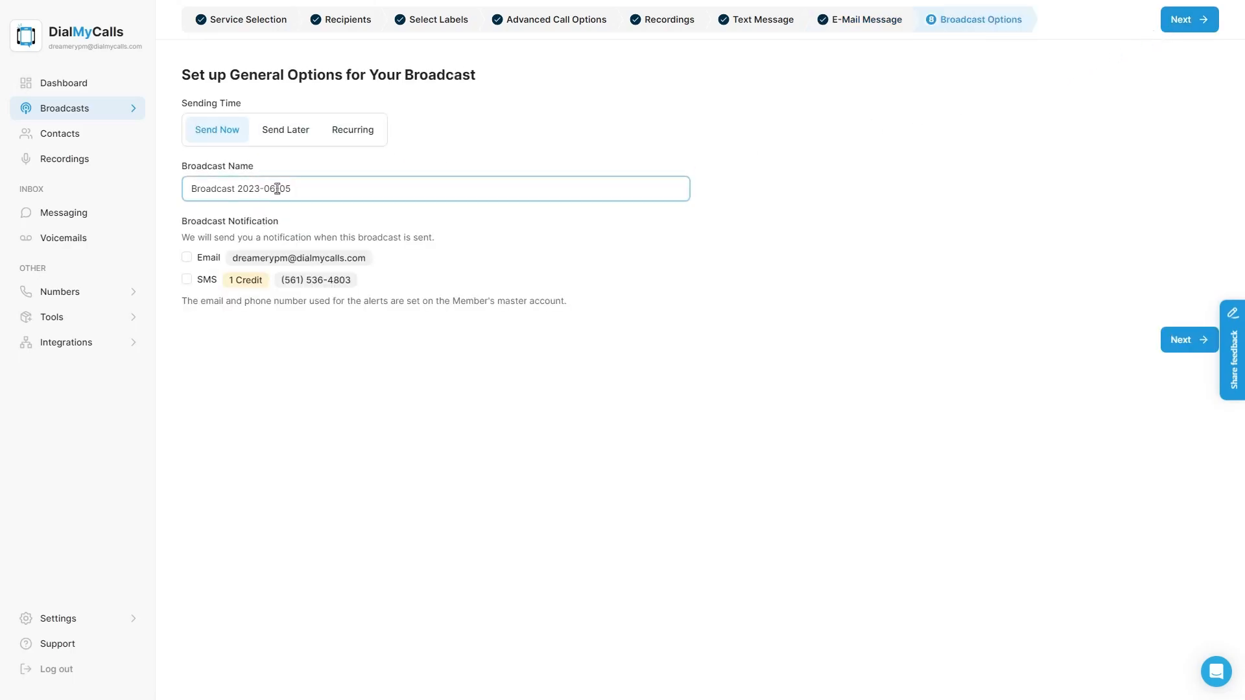
pyautogui.click(313, 185)
pyautogui.hotkey('ctrl', 'a')
pyautogui.press('BackSpace')
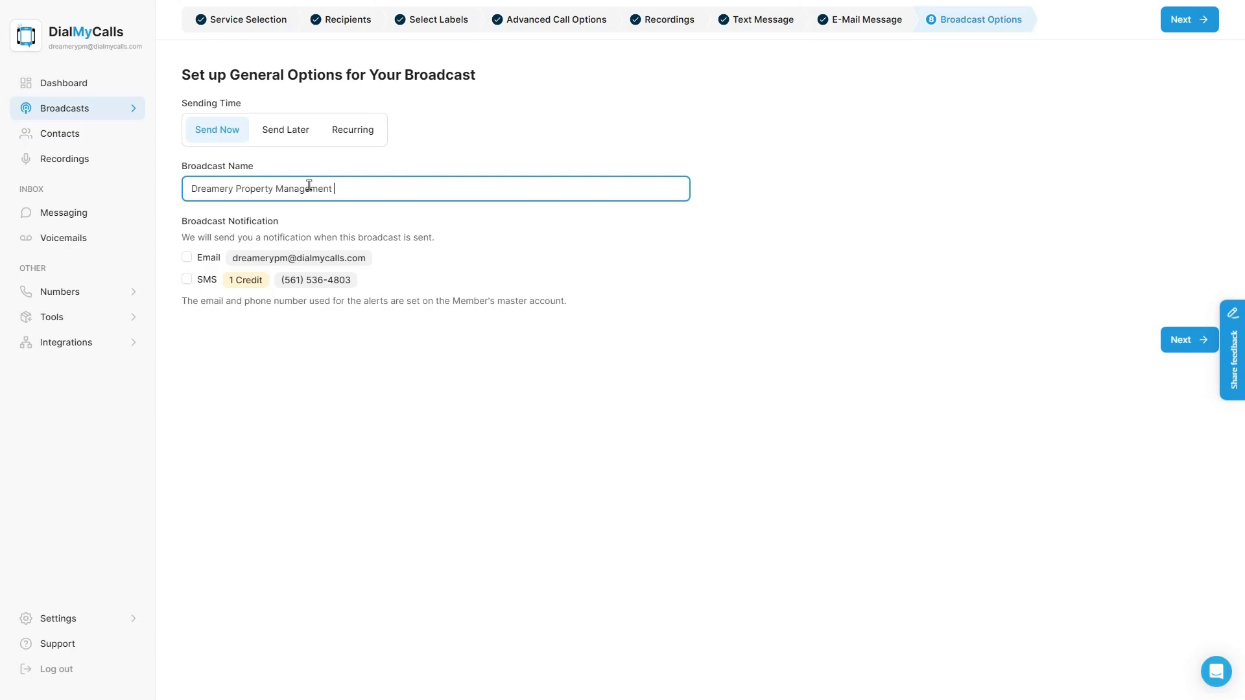
pyautogui.write('Dreamery Property Management Call, Text, Email')
# Step: Keep the broadcast on Send Now after dismissing the recurring-messages notice
pyautogui.click(304, 129)
pyautogui.click(340, 134)
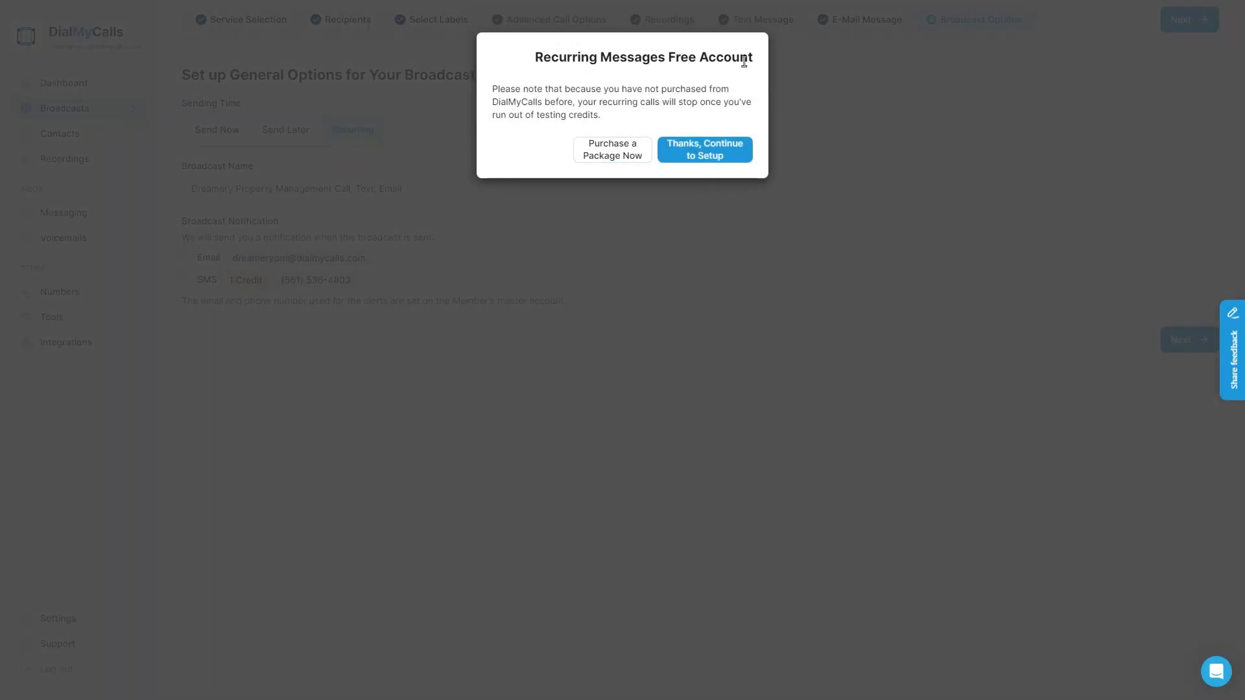
pyautogui.click(756, 188)
pyautogui.click(218, 130)
# Step: Review and send the broadcast, confirming with Yes, then return to the Dashboard
pyautogui.click(1188, 20)
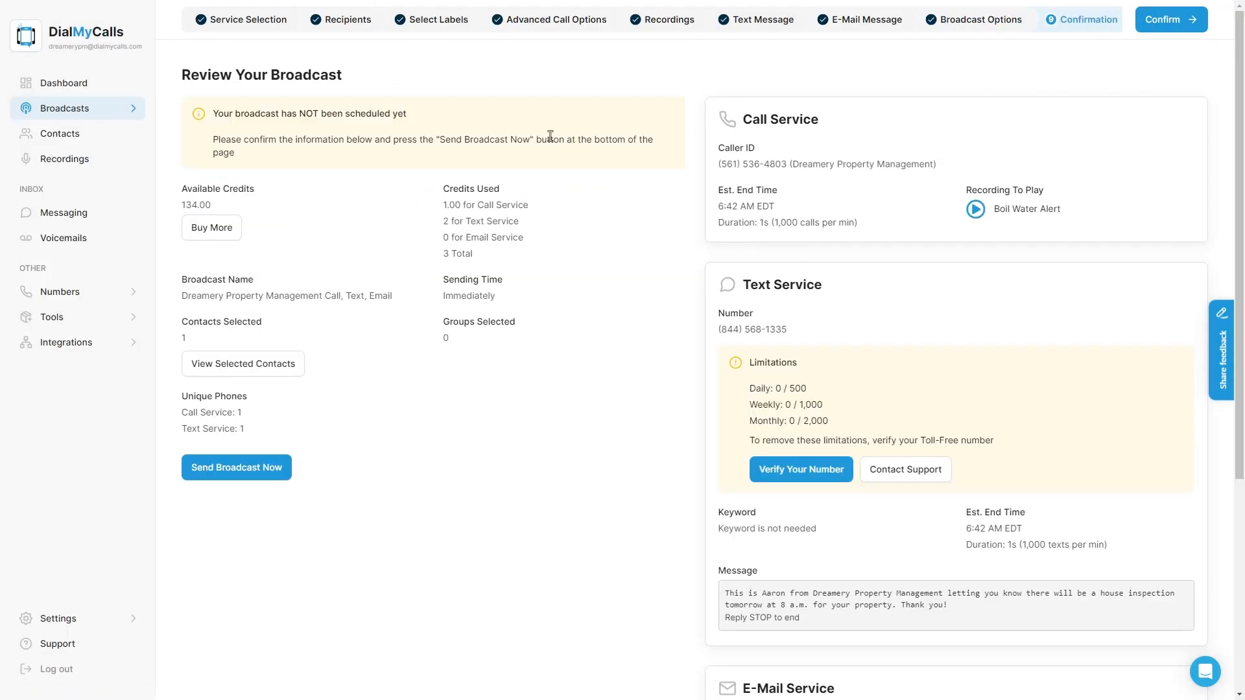
pyautogui.scroll(-5, 970, 256)
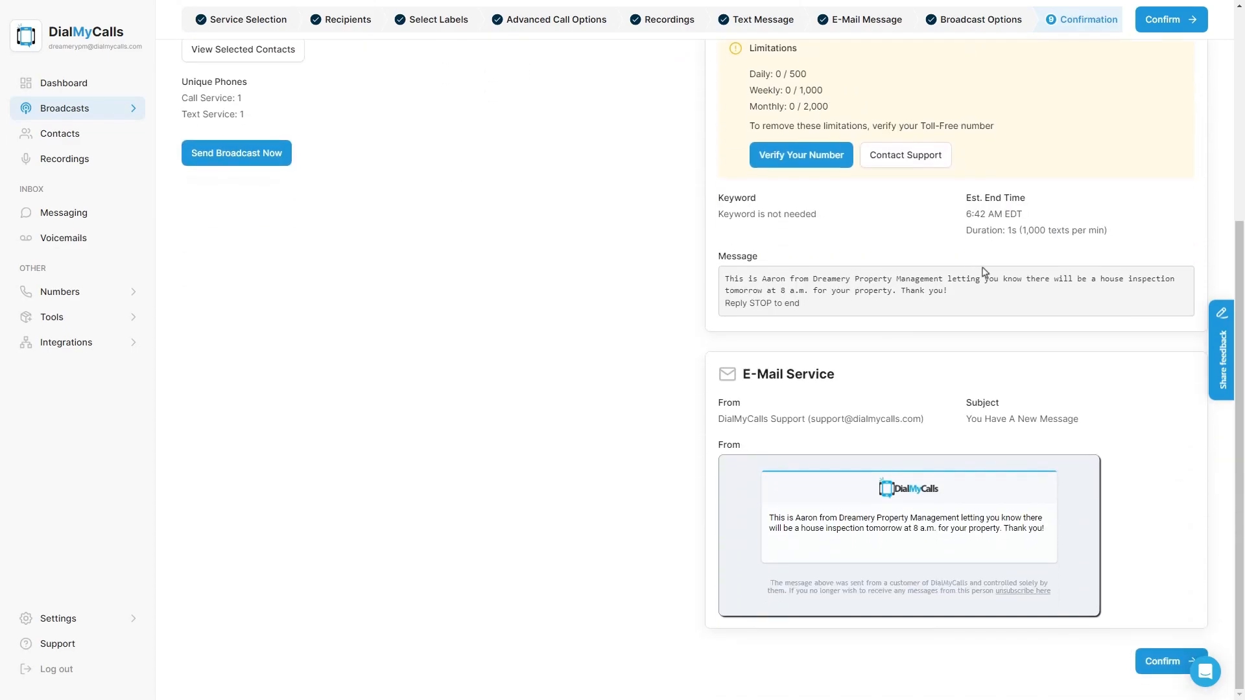
pyautogui.scroll(5, 964, 553)
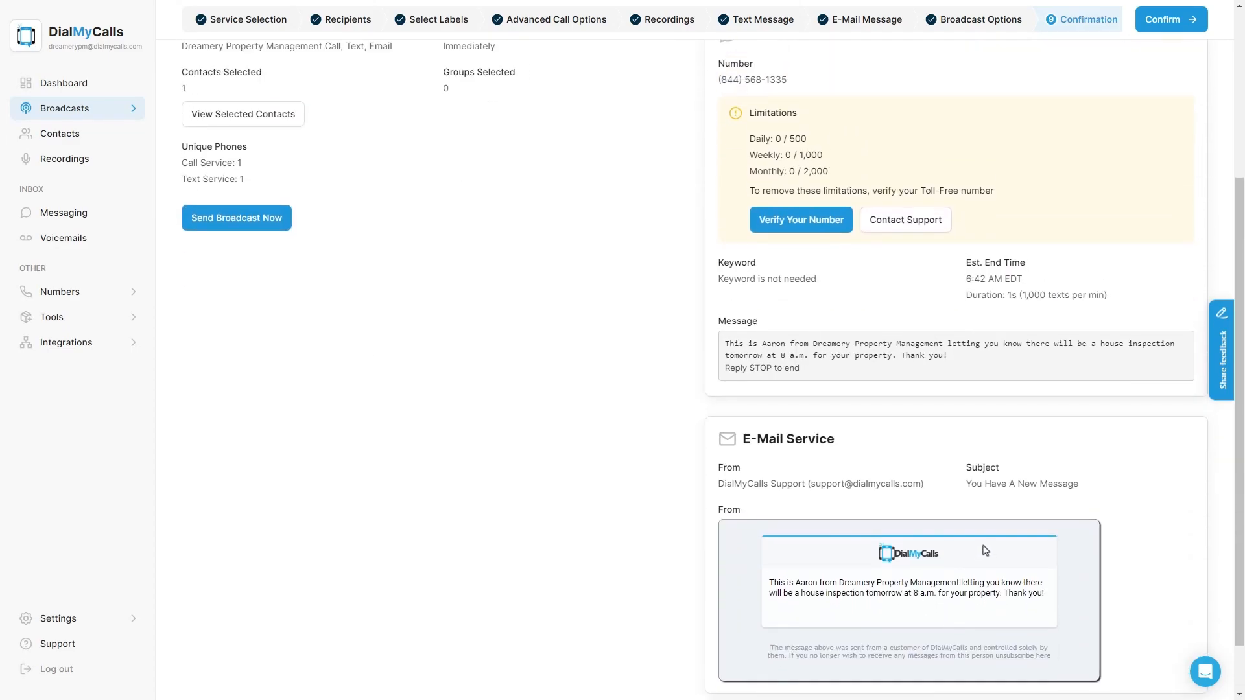
pyautogui.click(1157, 32)
pyautogui.click(728, 124)
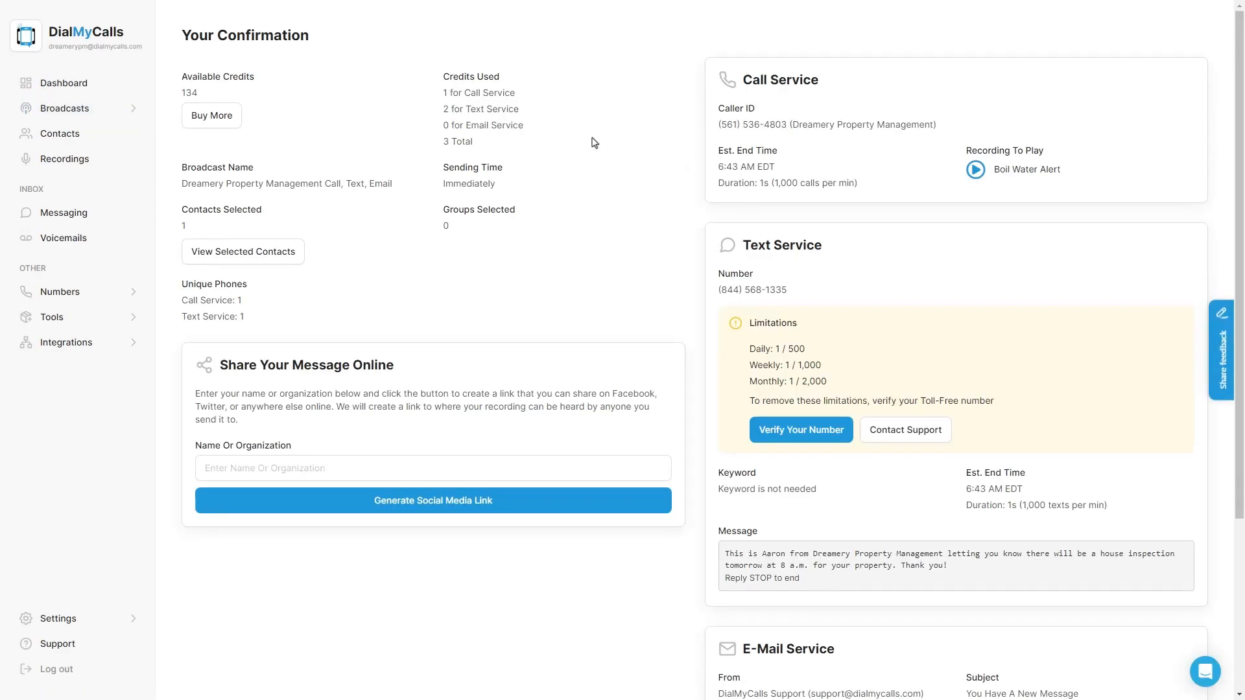
pyautogui.click(88, 83)
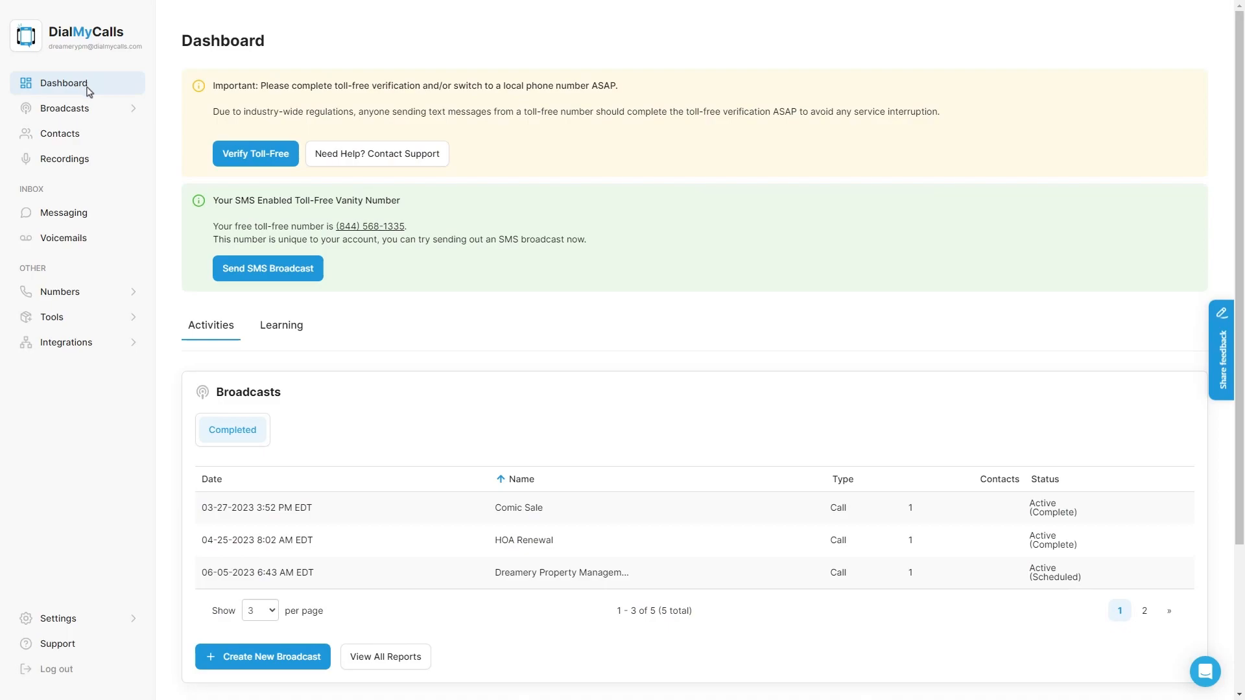
# Step: Confirm the Dreamery Property Management text broadcast shows as delivered in Broadcast Reports, then go back to the Dashboard
pyautogui.moveTo(122, 111)
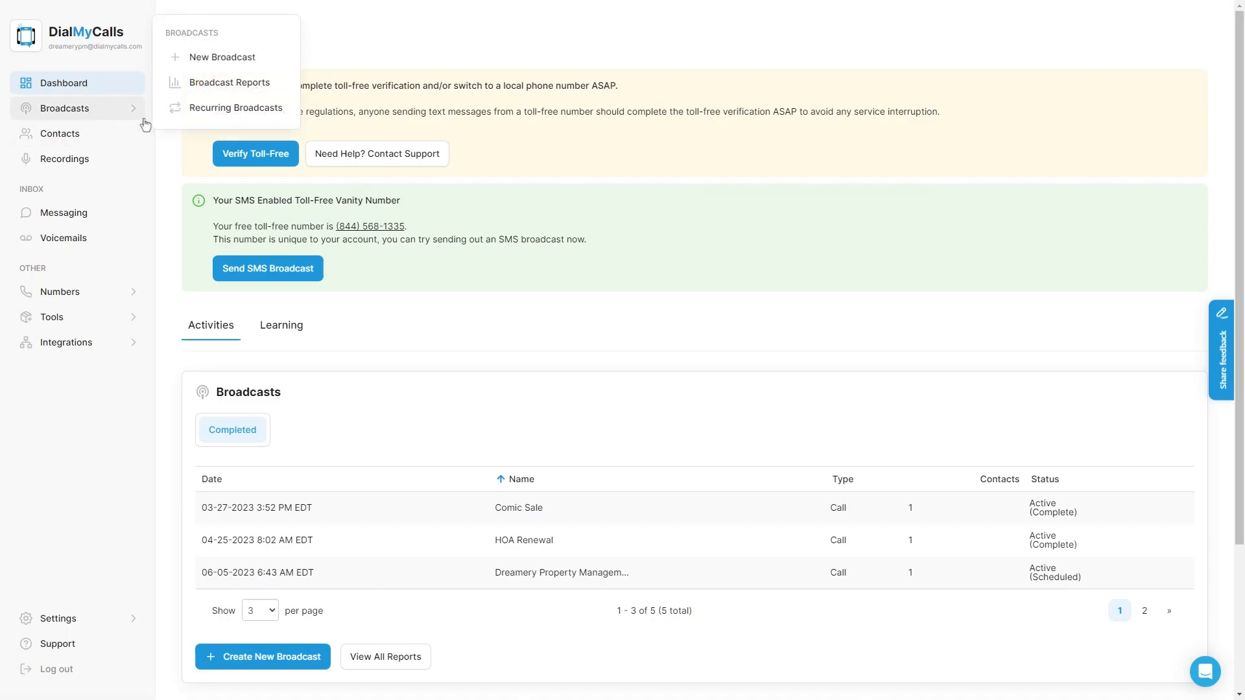
pyautogui.click(209, 90)
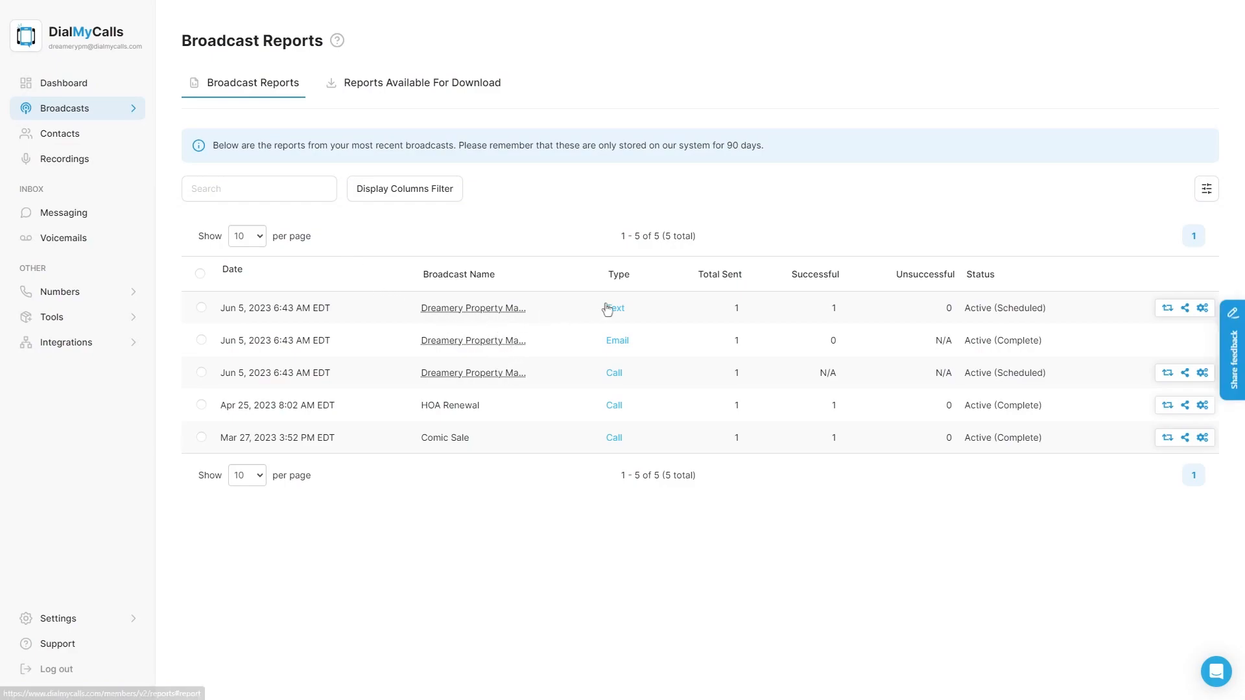
pyautogui.click(616, 309)
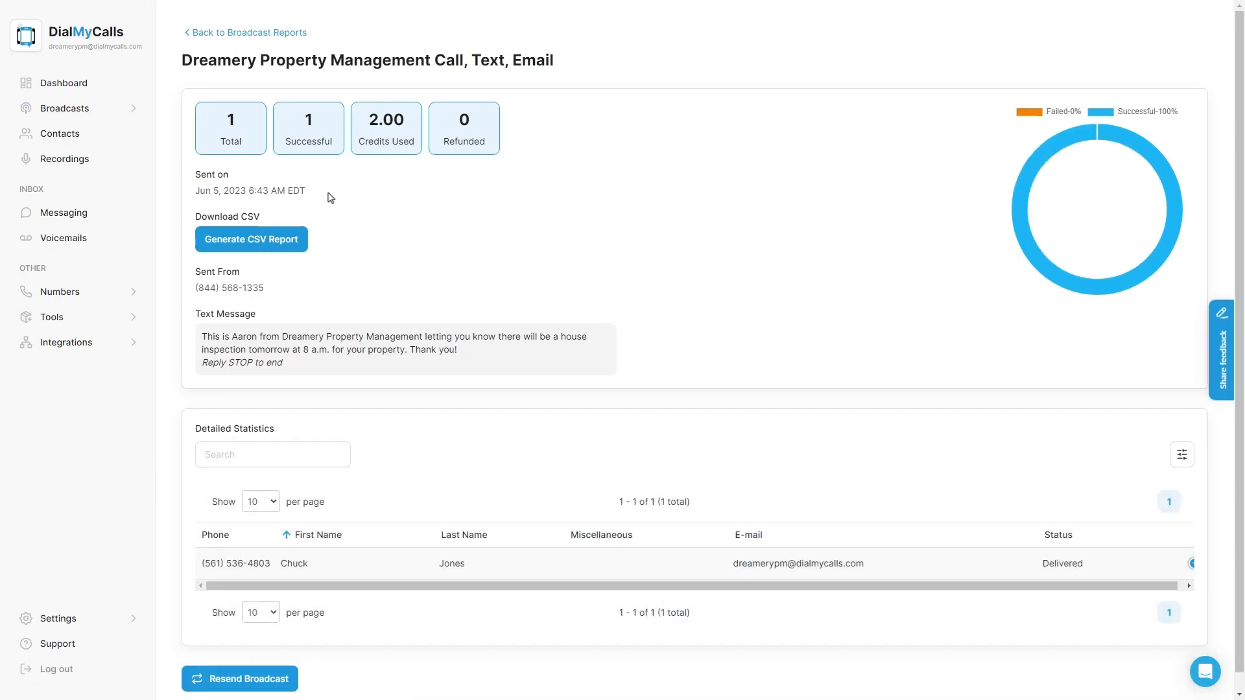
pyautogui.click(267, 33)
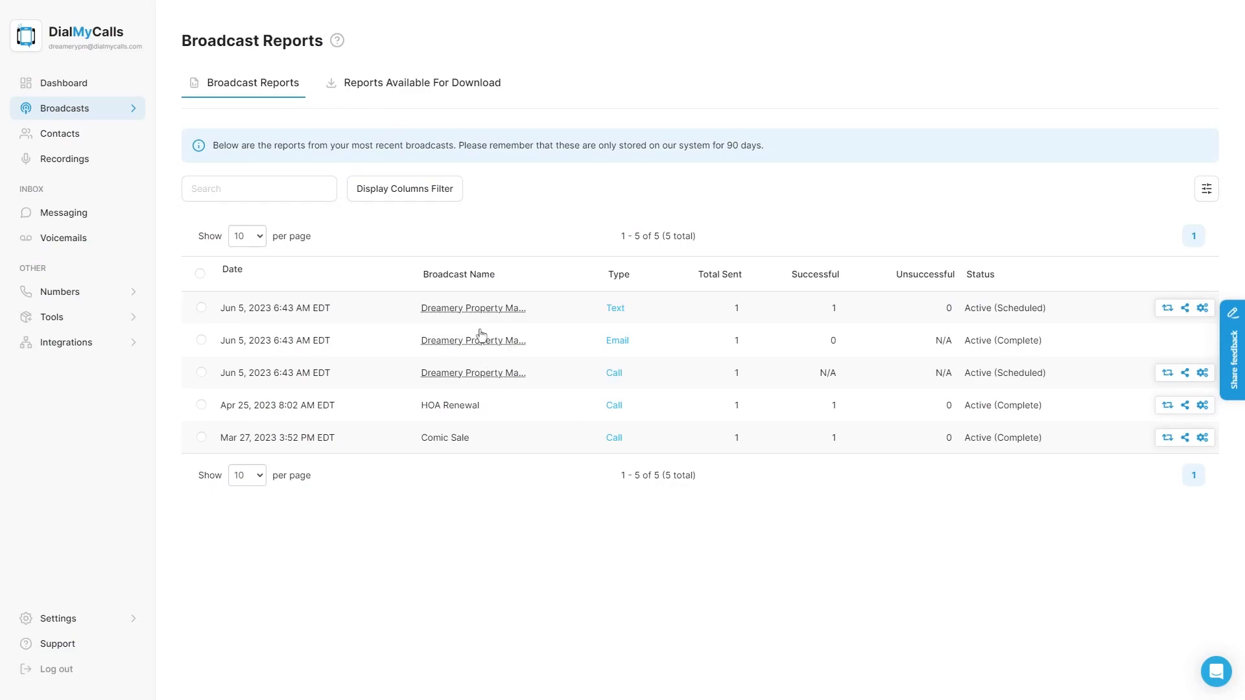
pyautogui.click(84, 95)
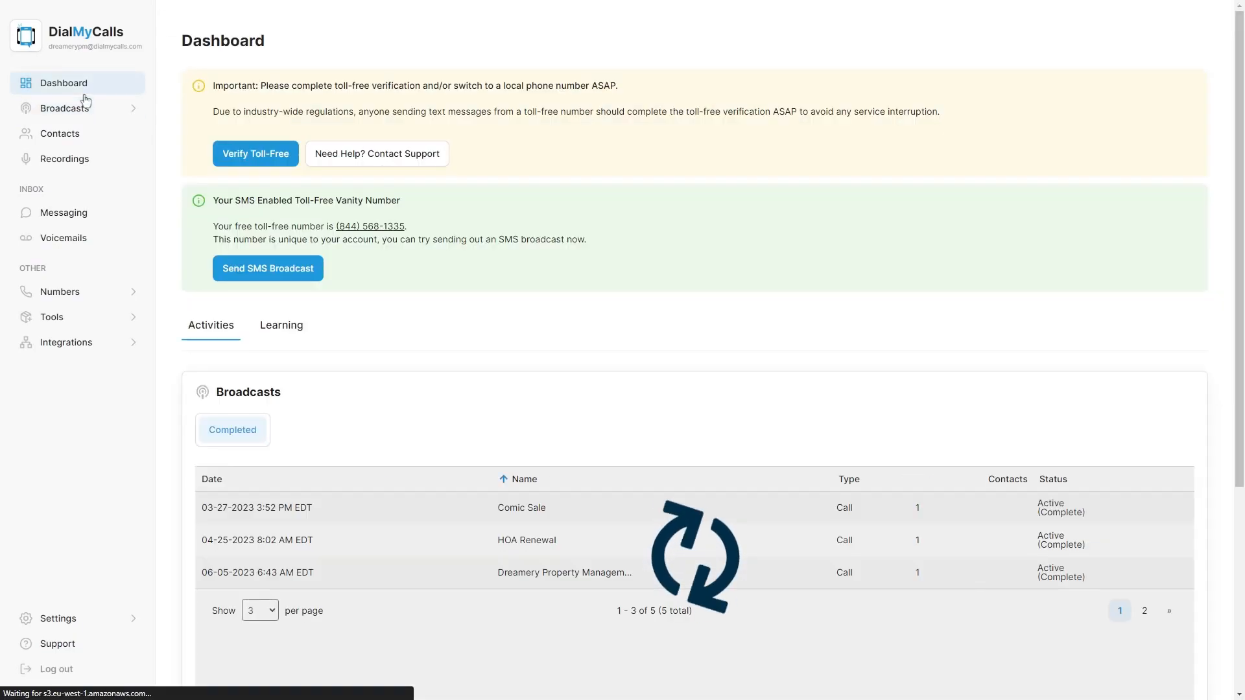